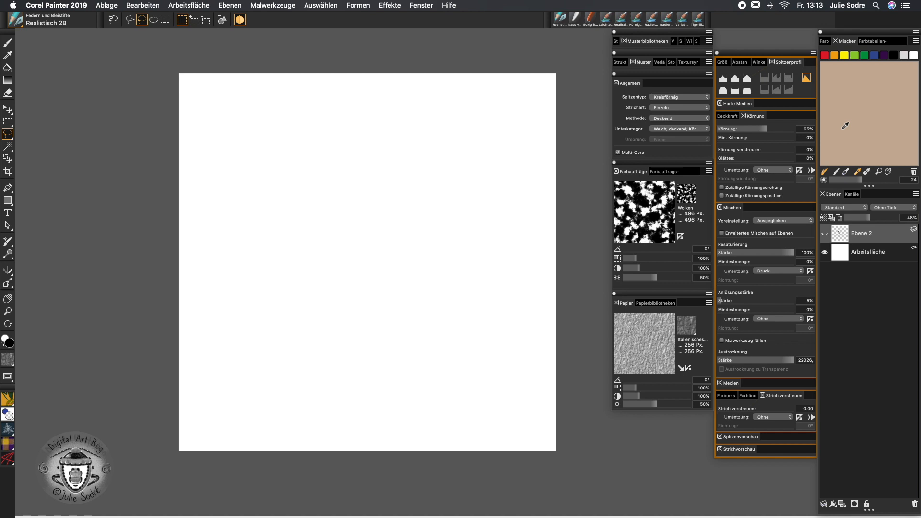
Load the flower photo IMG_1439.jpeg into the colour mixer pad
left_click(916, 41)
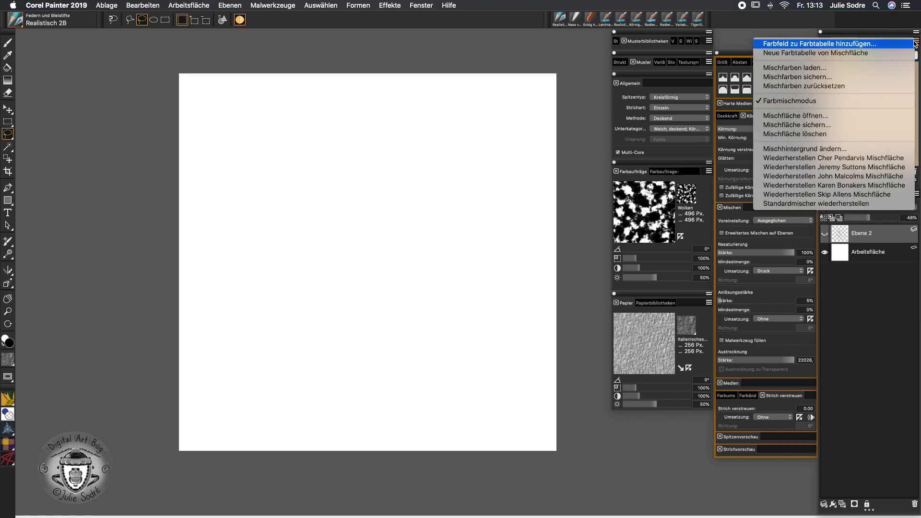
left_click(869, 117)
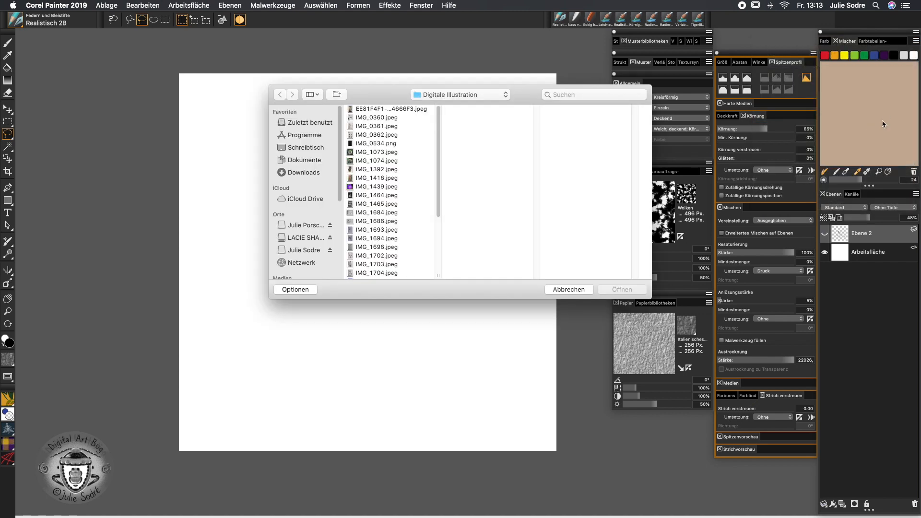
left_click(379, 186)
left_click(621, 289)
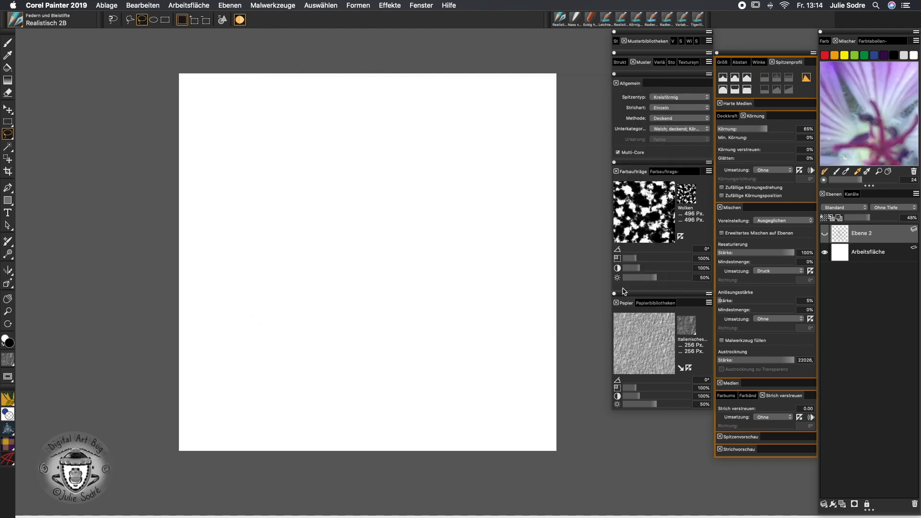
Frame the photo in the mixer, pick its purple as paint colour, and show sketch layer Ebene 2
left_click(878, 171)
left_click(862, 120, "alt")
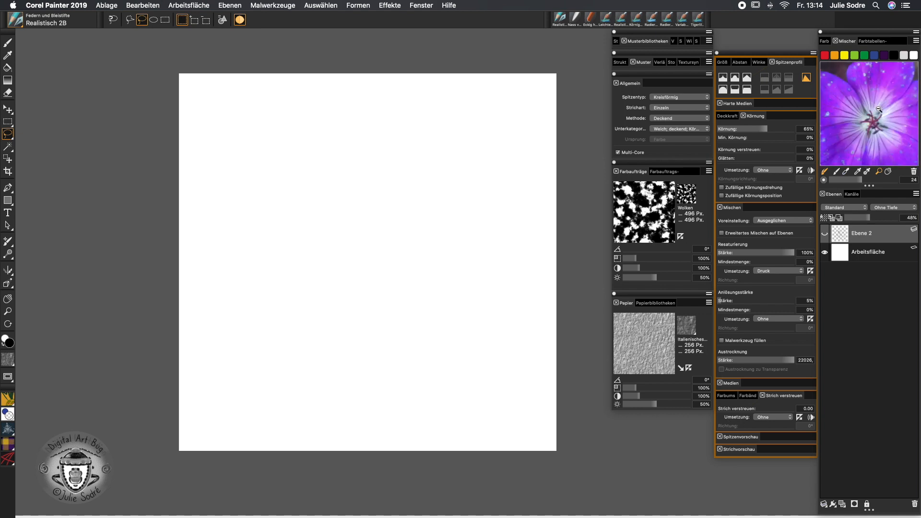
left_click(888, 172)
left_click_drag(876, 127, 839, 141)
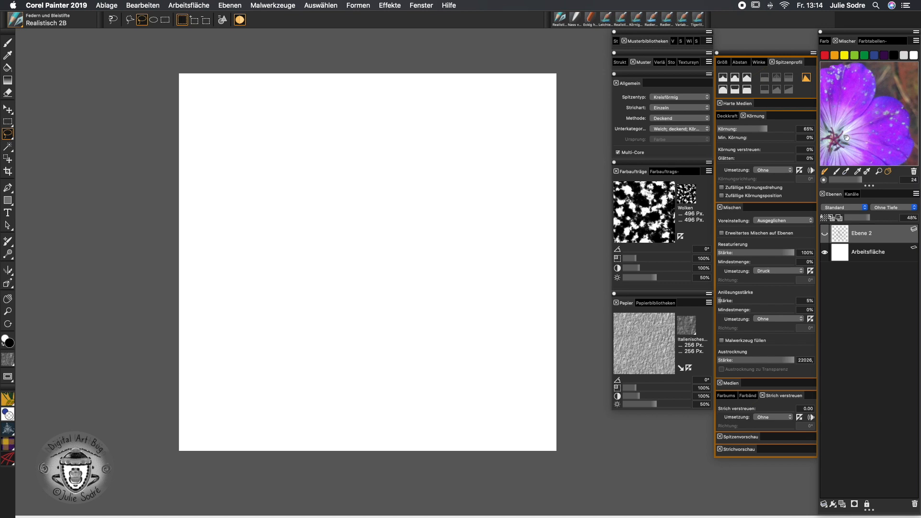
left_click(858, 171)
left_click(886, 138)
left_click(826, 234)
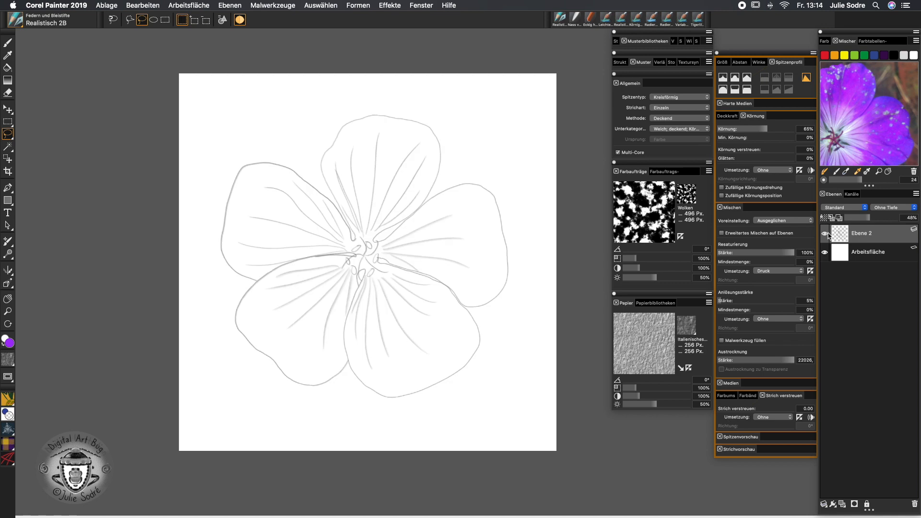
Select Realistisches Aquarell > Variabel realistisch nass and reset it to default settings
left_click(15, 20)
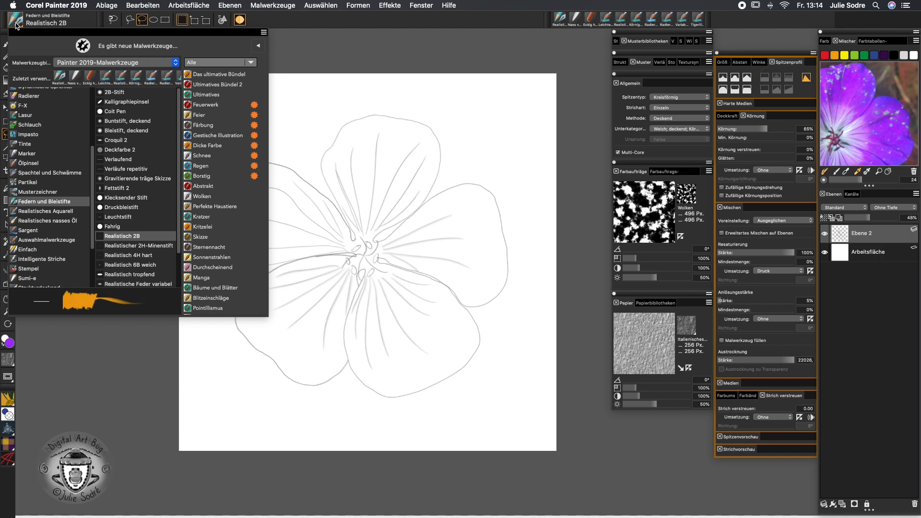
scroll(93, 220, "down", 5)
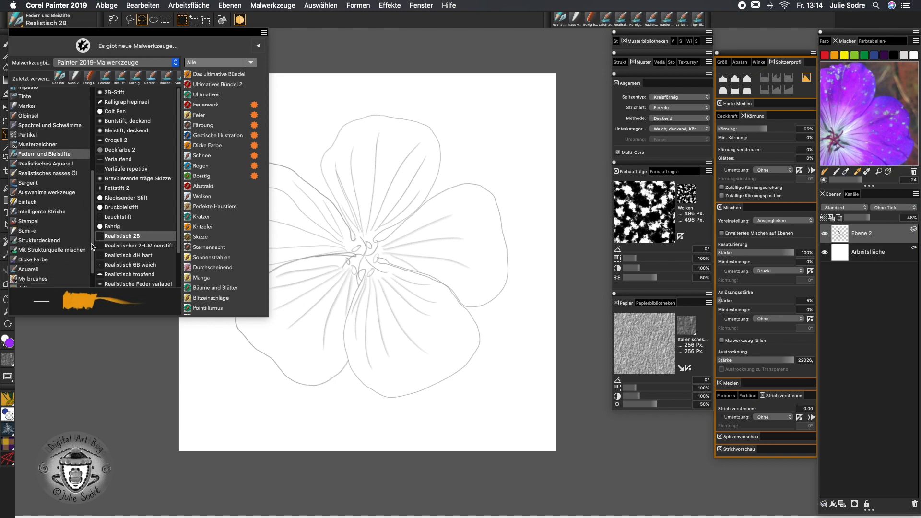
left_click(43, 163)
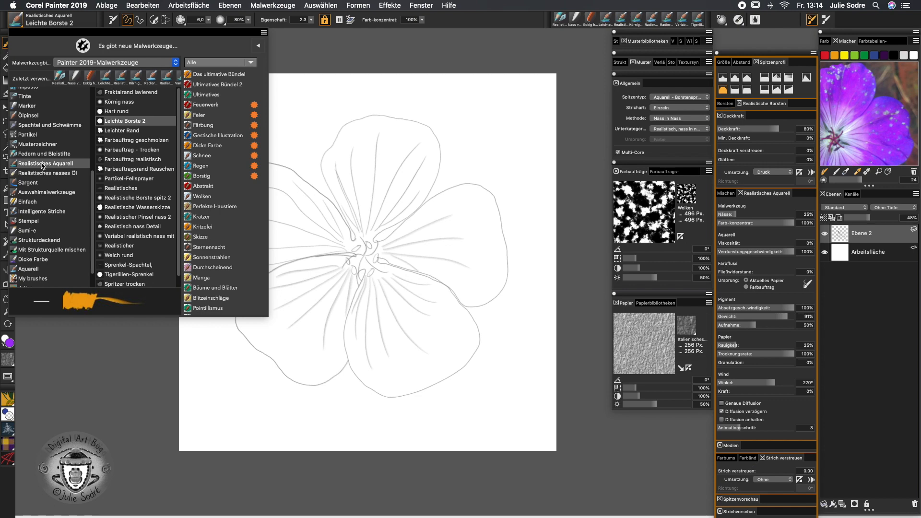
left_click(159, 236)
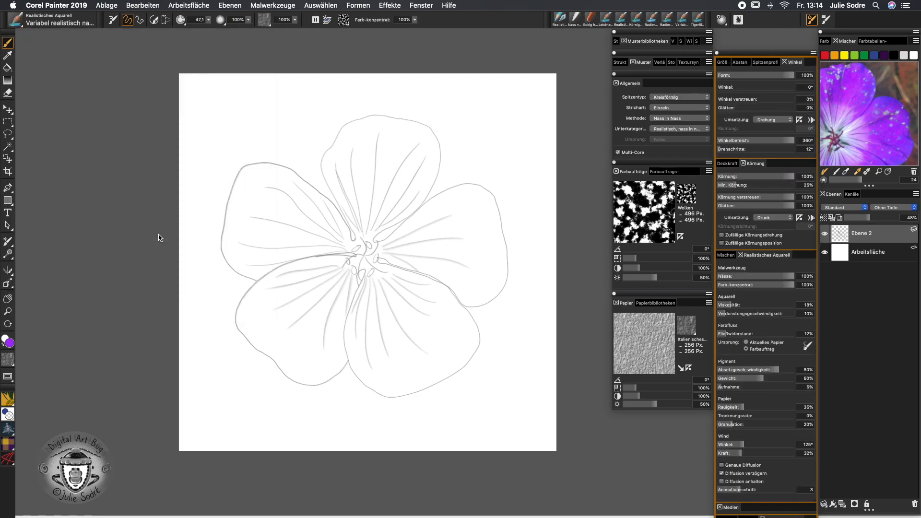
left_click(113, 19)
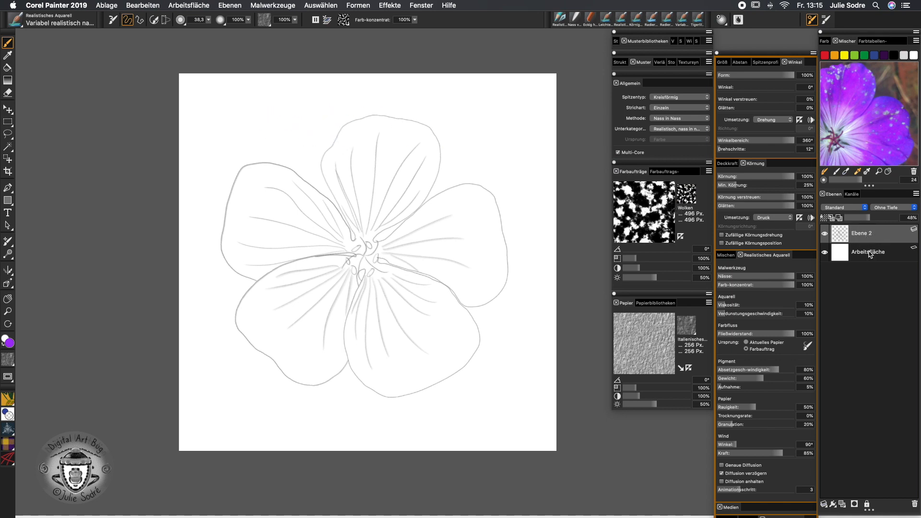
Paint purple washes on the top and right petals, with wind angle set to 0°
mouse_move(370, 139)
left_mouse_down()
mouse_move(345, 168)
mouse_move(347, 179)
mouse_move(396, 185)
mouse_move(431, 167)
mouse_move(388, 160)
mouse_move(418, 134)
mouse_move(434, 176)
left_mouse_up()
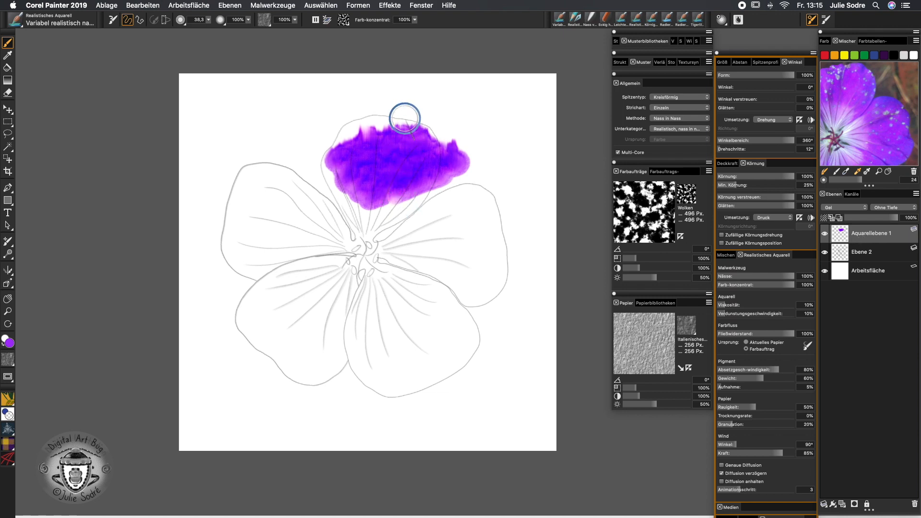
left_click_drag(737, 444, 679, 452)
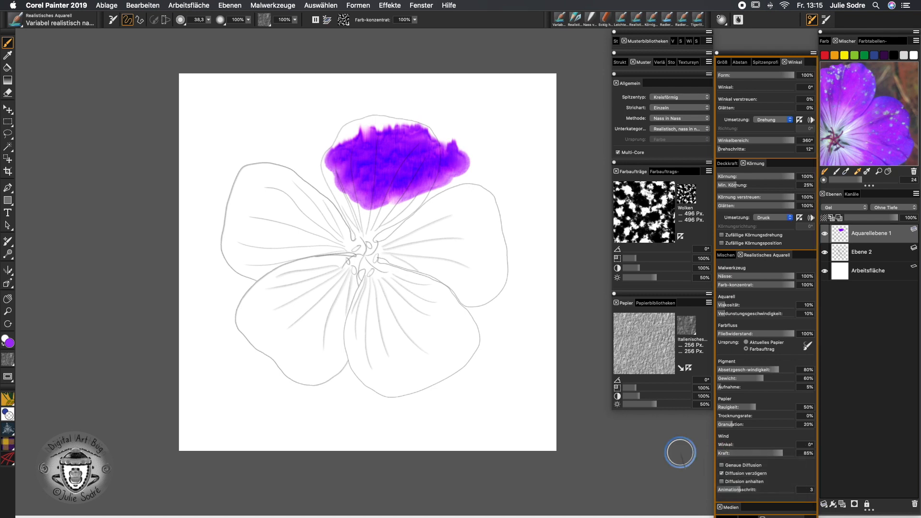
mouse_move(372, 263)
left_mouse_down()
mouse_move(425, 235)
mouse_move(485, 240)
mouse_move(489, 278)
mouse_move(403, 316)
left_mouse_up()
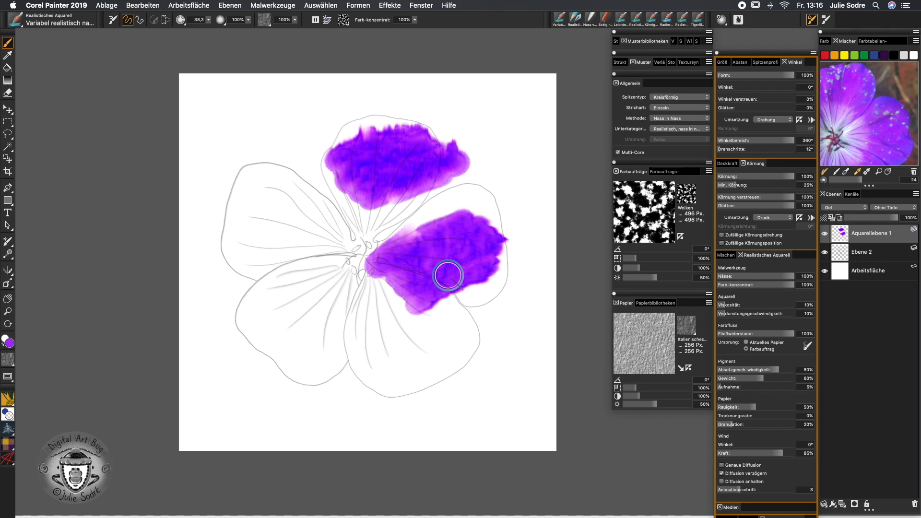
Paint the lower-left and lower-right petals, setting flow resistance to 23%, then 7%, finally 20%
left_click(735, 335)
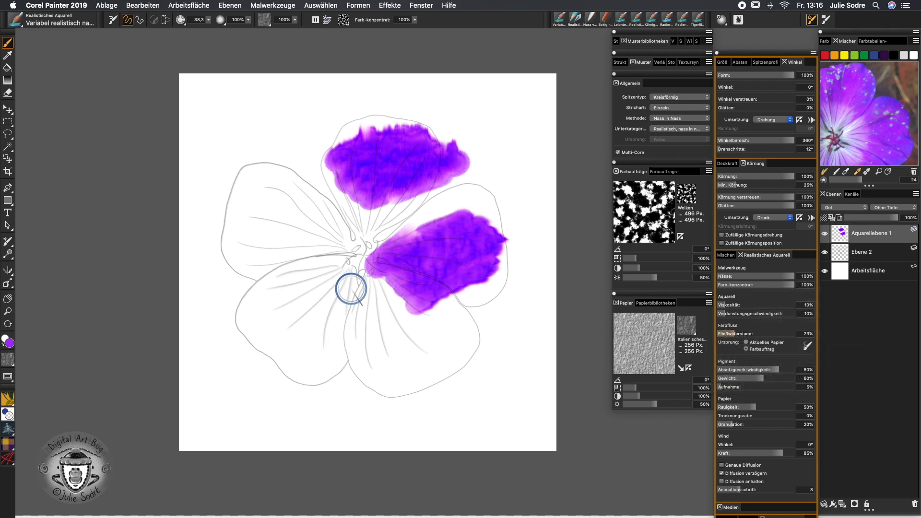
mouse_move(350, 284)
left_mouse_down()
mouse_move(367, 288)
mouse_move(383, 313)
mouse_move(300, 378)
left_mouse_up()
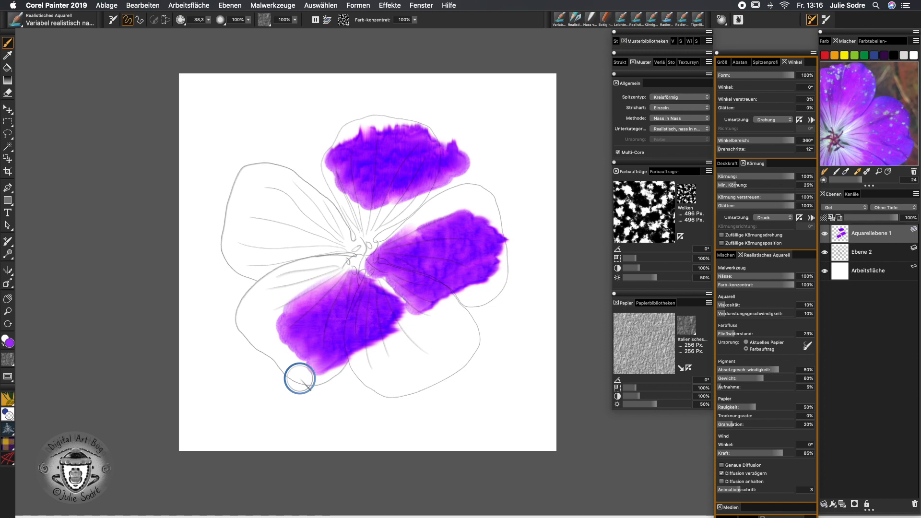
left_click(727, 334)
left_click(723, 334)
mouse_move(380, 364)
left_mouse_down()
mouse_move(467, 326)
mouse_move(423, 380)
left_mouse_up()
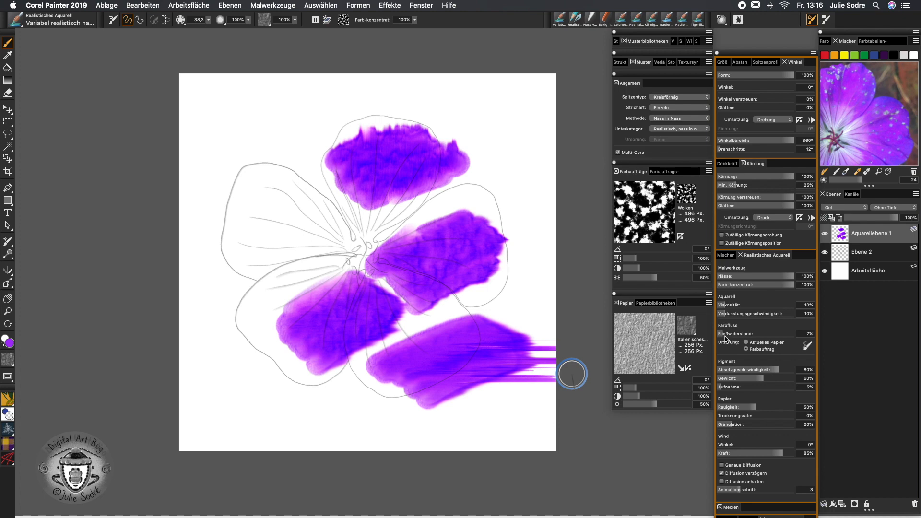
left_click_drag(725, 335, 733, 334)
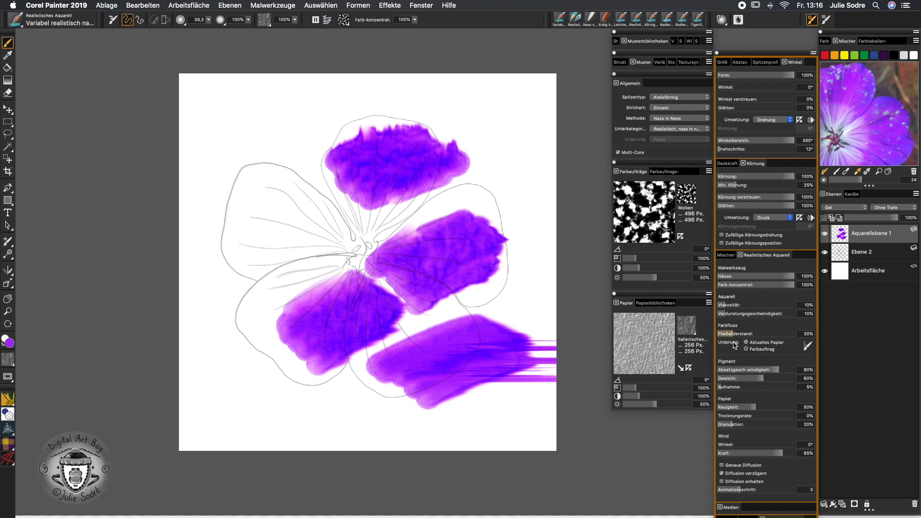
left_click(687, 194)
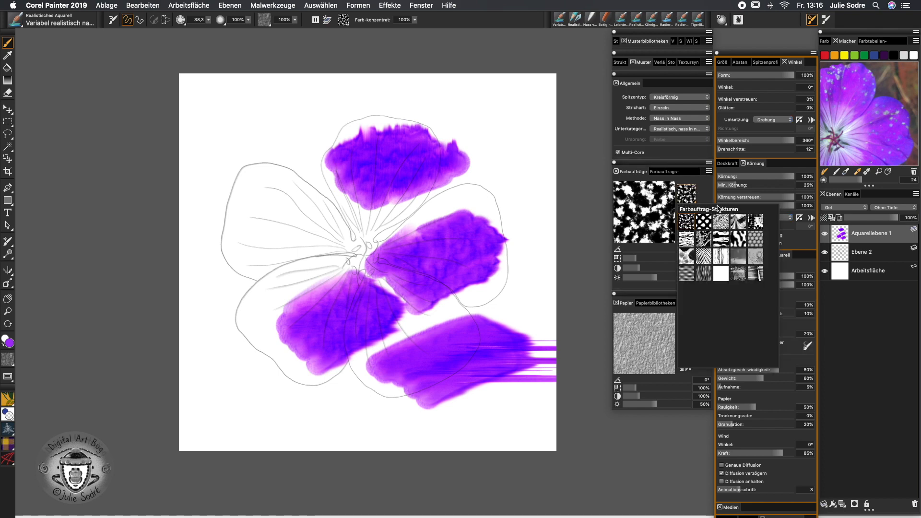
With Kies grain and wind strength 38%, wash purple over the upper-left petal
left_click(724, 224)
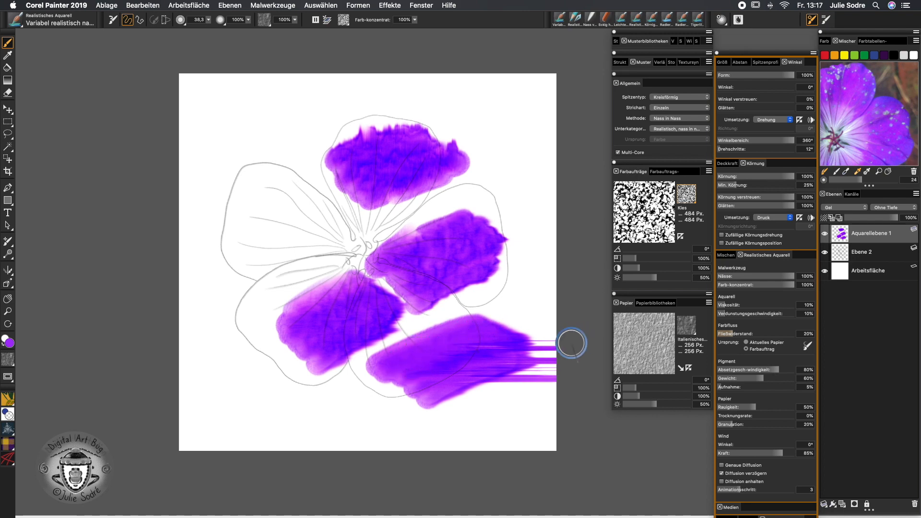
left_click(746, 452)
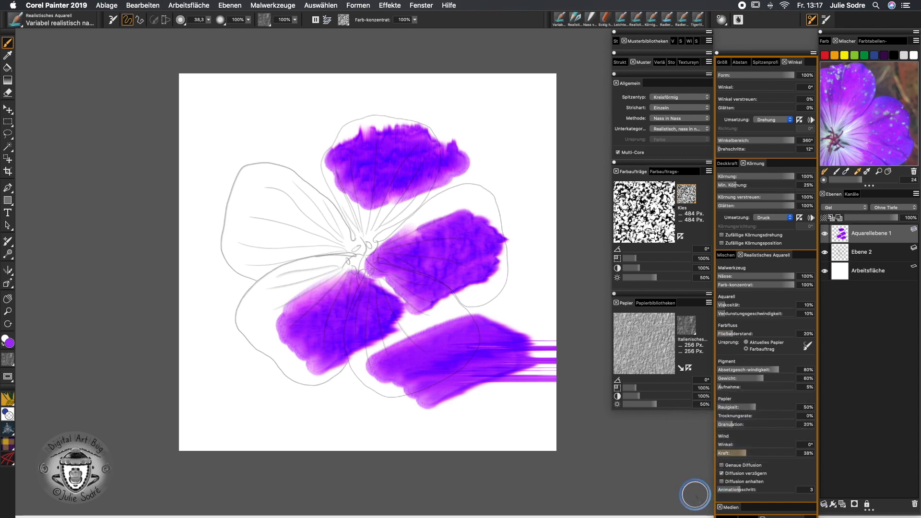
mouse_move(273, 191)
left_mouse_down()
mouse_move(225, 222)
mouse_move(272, 269)
left_mouse_up()
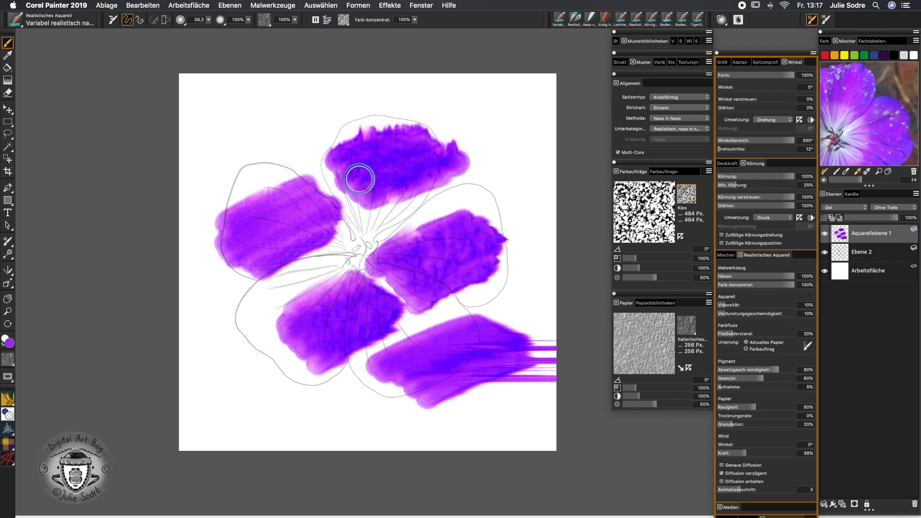
Clear all test paint, load the saved blume selection, and switch on Diffusion anhalten
key("super+a")
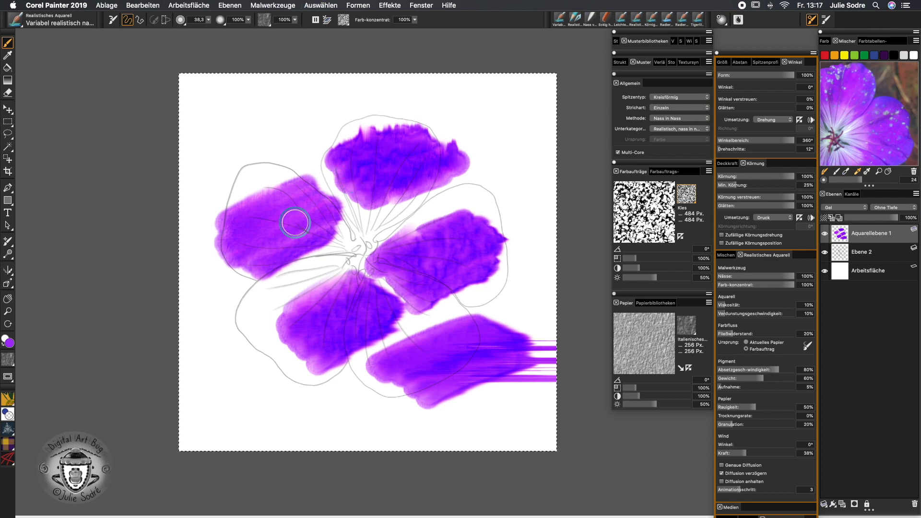
key("BackSpace")
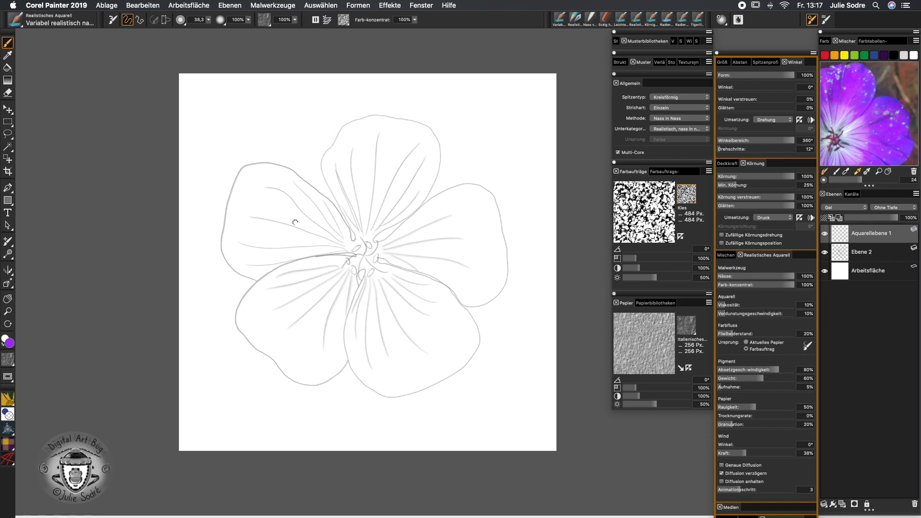
left_click(321, 6)
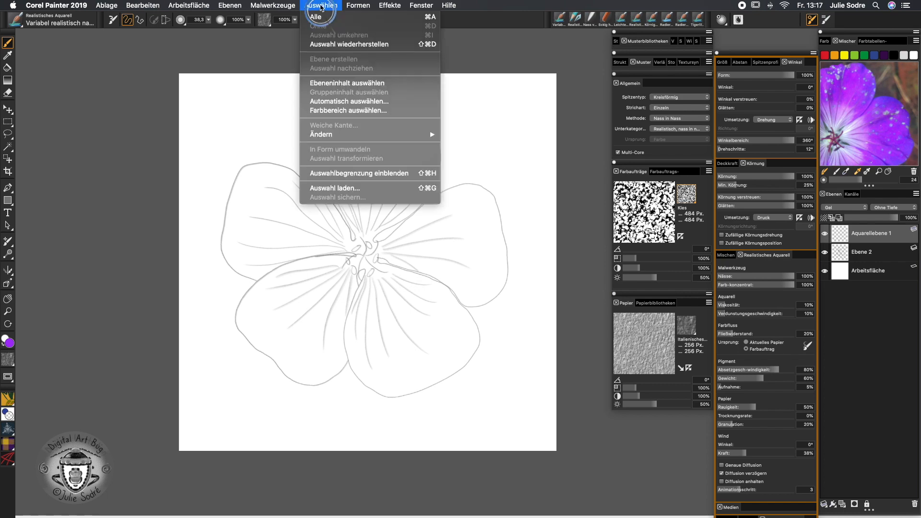
left_click(383, 191)
left_click(512, 134)
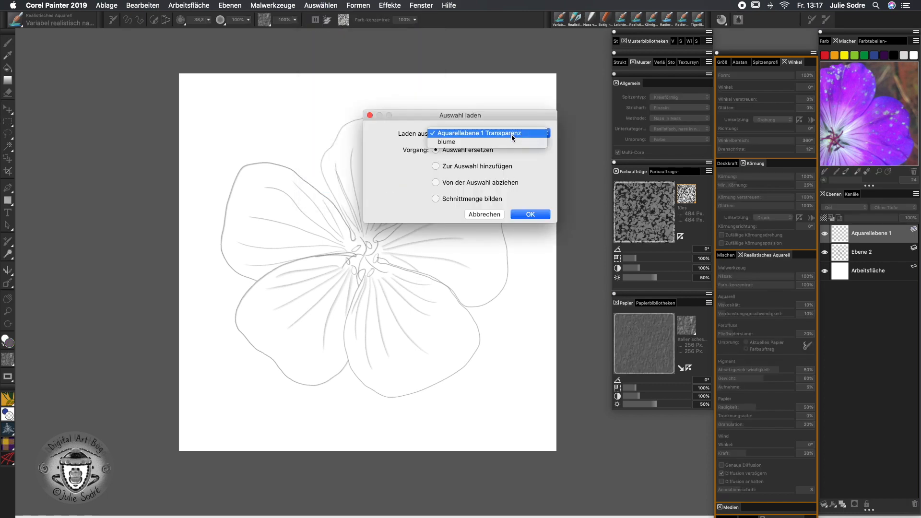
left_click(509, 142)
left_click(530, 214)
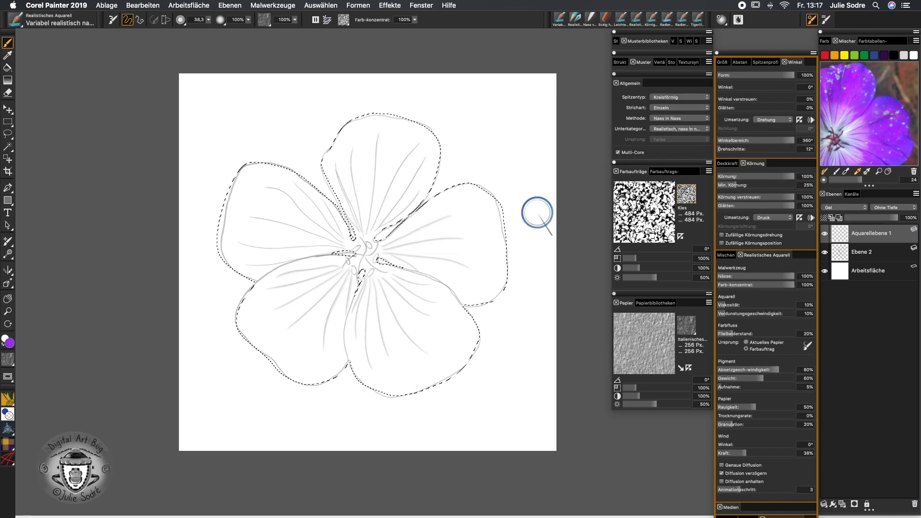
left_click(315, 20)
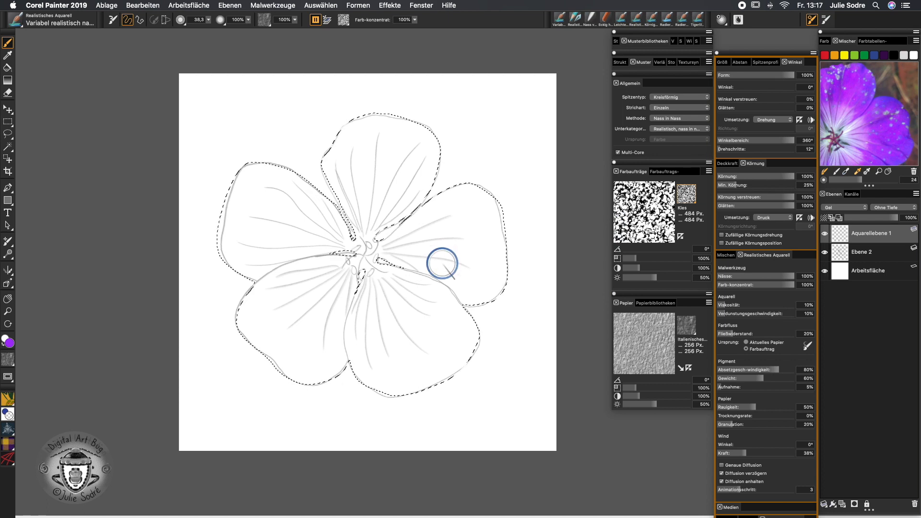
At brush size about 85, wash purple over the top, right and lower-middle petals
left_click_drag(446, 271, 456, 295)
mouse_move(452, 174)
left_mouse_down()
mouse_move(464, 206)
mouse_move(488, 308)
mouse_move(418, 354)
mouse_move(470, 227)
mouse_move(385, 366)
mouse_move(413, 318)
left_mouse_up()
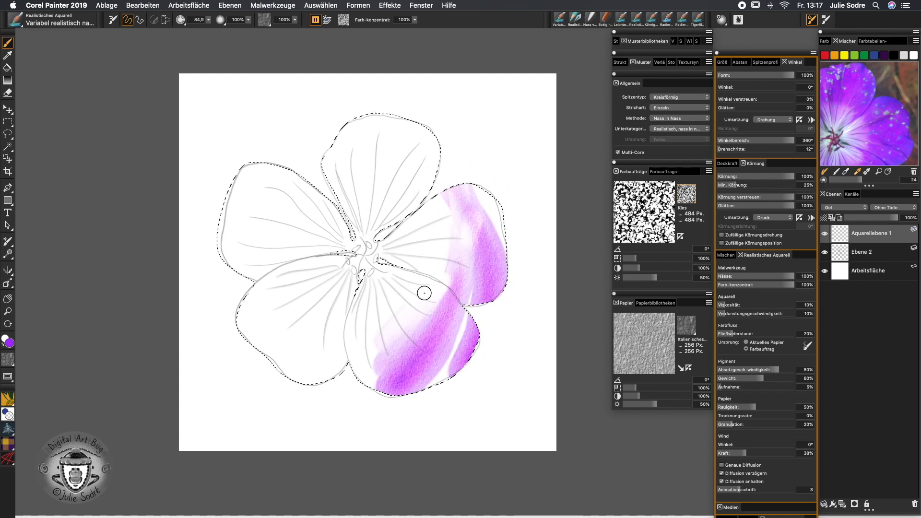
mouse_move(428, 250)
left_mouse_down()
mouse_move(390, 195)
mouse_move(344, 200)
mouse_move(312, 226)
mouse_move(324, 281)
mouse_move(343, 304)
mouse_move(389, 295)
mouse_move(366, 312)
mouse_move(397, 314)
mouse_move(455, 267)
mouse_move(468, 292)
mouse_move(454, 333)
mouse_move(359, 376)
mouse_move(366, 385)
mouse_move(360, 326)
mouse_move(417, 383)
mouse_move(458, 364)
mouse_move(447, 319)
mouse_move(495, 329)
mouse_move(309, 382)
mouse_move(321, 325)
mouse_move(269, 362)
mouse_move(260, 337)
mouse_move(302, 294)
mouse_move(259, 287)
mouse_move(268, 274)
mouse_move(220, 249)
mouse_move(273, 255)
mouse_move(248, 182)
mouse_move(292, 179)
mouse_move(372, 148)
mouse_move(323, 148)
left_mouse_up()
mouse_move(379, 104)
left_mouse_down()
mouse_move(391, 134)
mouse_move(380, 181)
mouse_move(422, 158)
left_mouse_up()
mouse_move(404, 208)
left_mouse_down()
mouse_move(480, 192)
mouse_move(451, 216)
mouse_move(479, 211)
mouse_move(457, 236)
mouse_move(521, 282)
mouse_move(472, 297)
mouse_move(434, 273)
left_mouse_up()
mouse_move(474, 391)
left_mouse_down()
mouse_move(418, 317)
mouse_move(429, 393)
mouse_move(390, 376)
mouse_move(384, 341)
mouse_move(383, 398)
mouse_move(347, 334)
mouse_move(375, 388)
mouse_move(331, 347)
mouse_move(339, 320)
mouse_move(294, 372)
mouse_move(317, 313)
mouse_move(261, 342)
mouse_move(224, 326)
mouse_move(299, 258)
mouse_move(236, 236)
mouse_move(295, 189)
mouse_move(248, 163)
mouse_move(371, 166)
mouse_move(336, 183)
mouse_move(433, 116)
mouse_move(460, 145)
mouse_move(404, 202)
mouse_move(508, 189)
mouse_move(497, 233)
mouse_move(395, 257)
mouse_move(508, 304)
left_mouse_up()
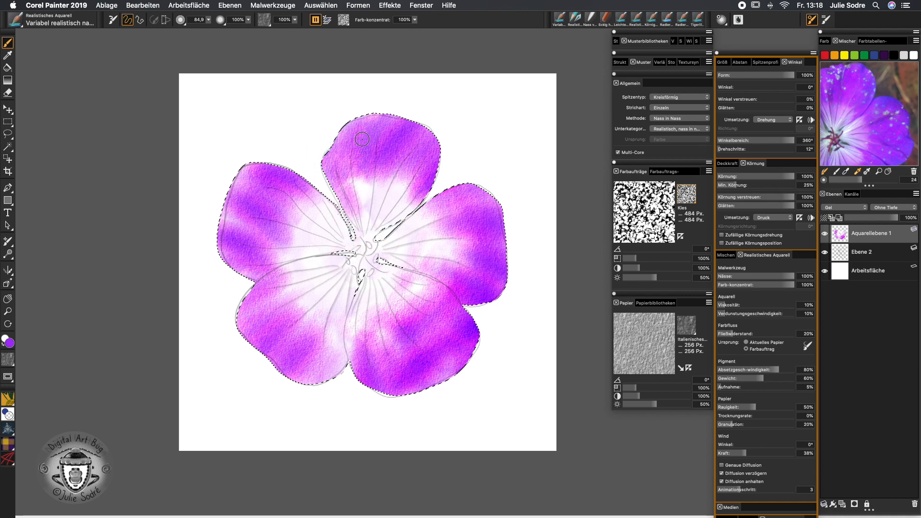
Darken the petals' outer edges to blue-violet and add pink-violet near the centre
mouse_move(395, 220)
left_mouse_down()
mouse_move(492, 193)
mouse_move(497, 206)
left_mouse_up()
mouse_move(477, 330)
left_mouse_down()
mouse_move(444, 387)
mouse_move(362, 411)
mouse_move(316, 379)
mouse_move(349, 374)
mouse_move(344, 395)
mouse_move(353, 302)
mouse_move(327, 390)
mouse_move(264, 354)
mouse_move(301, 375)
mouse_move(249, 284)
mouse_move(250, 339)
mouse_move(232, 330)
left_mouse_up()
mouse_move(211, 206)
left_mouse_down()
mouse_move(246, 286)
mouse_move(227, 253)
mouse_move(233, 183)
mouse_move(258, 148)
mouse_move(275, 142)
mouse_move(288, 163)
mouse_move(305, 168)
mouse_move(327, 161)
mouse_move(363, 107)
mouse_move(430, 123)
mouse_move(480, 175)
mouse_move(467, 183)
mouse_move(487, 347)
mouse_move(390, 394)
left_mouse_up()
mouse_move(315, 291)
left_mouse_down()
mouse_move(308, 295)
mouse_move(335, 273)
mouse_move(299, 253)
mouse_move(455, 218)
left_mouse_up()
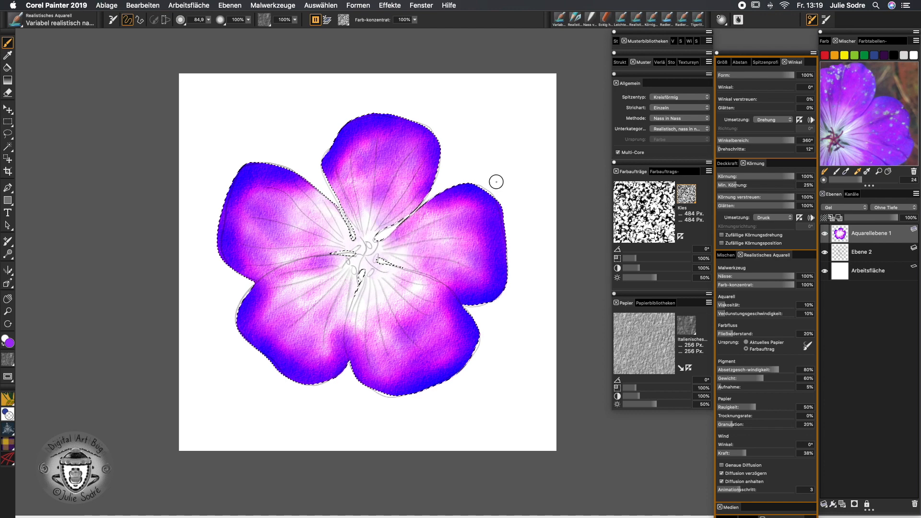
Turn off Diffusion anhalten so the wet washes bleed outward
left_click(315, 20)
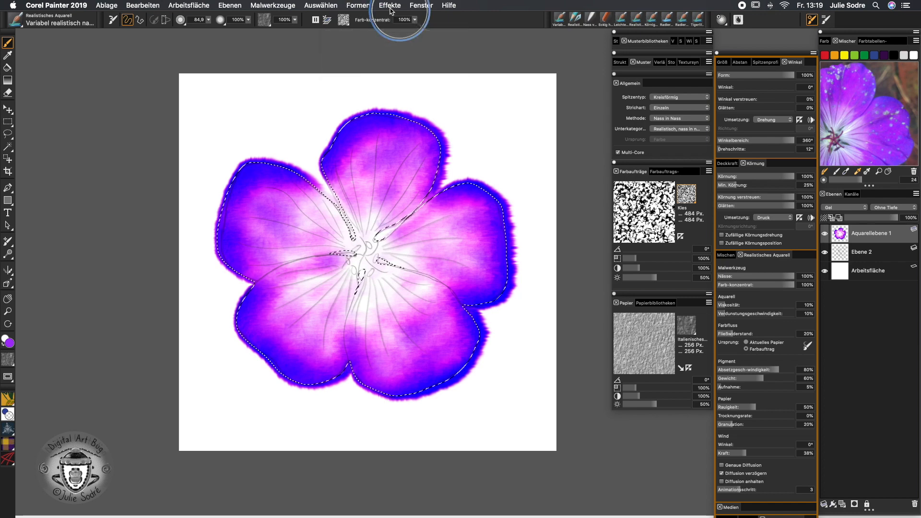
Deselect the flower outline from the Auswählen menu
left_click(320, 5)
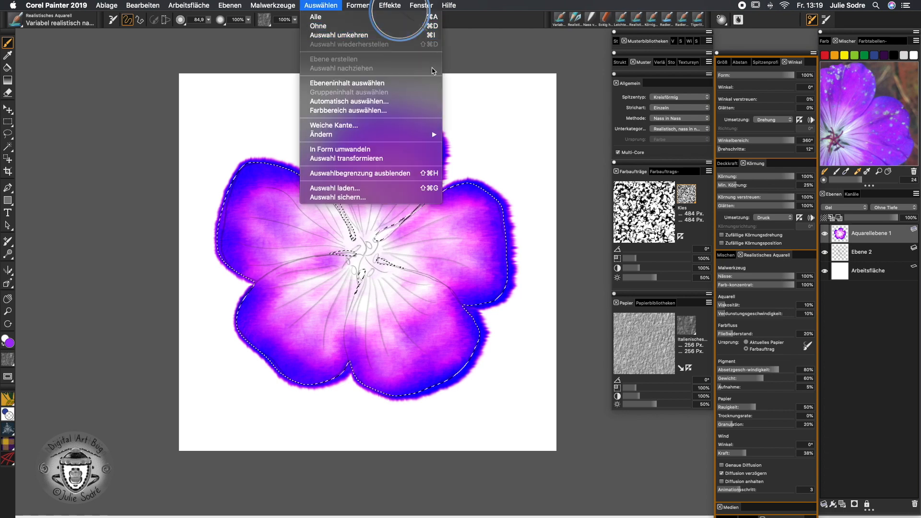
left_click(416, 35)
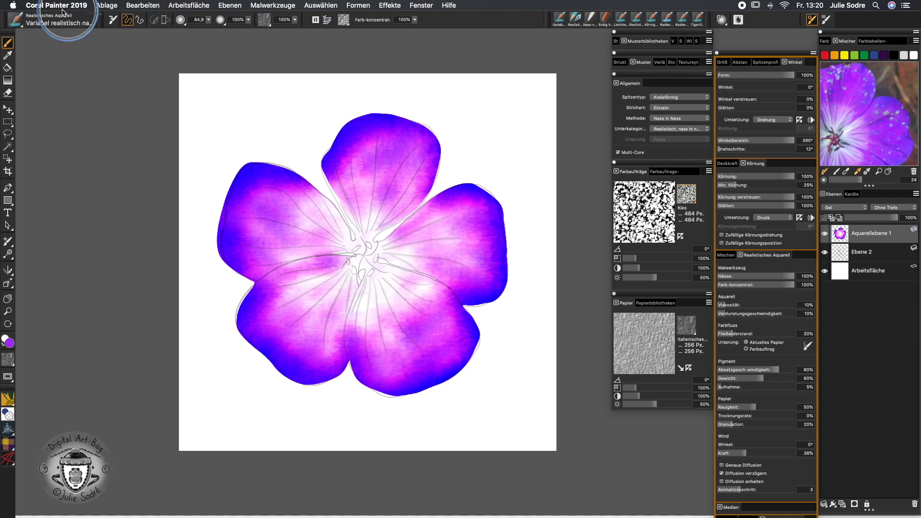
Sprinkle salt speckles over the petals with the Aquarell Radierer salzig brush
left_click(26, 19)
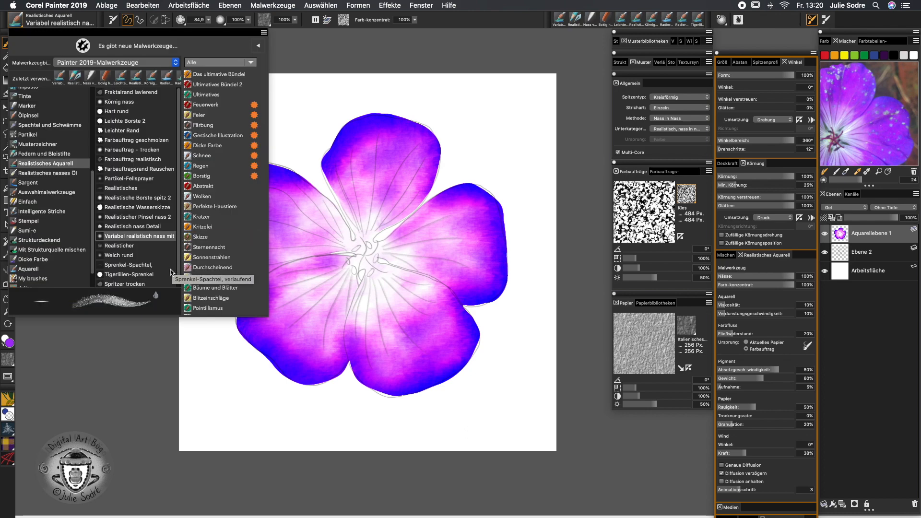
left_click(37, 268)
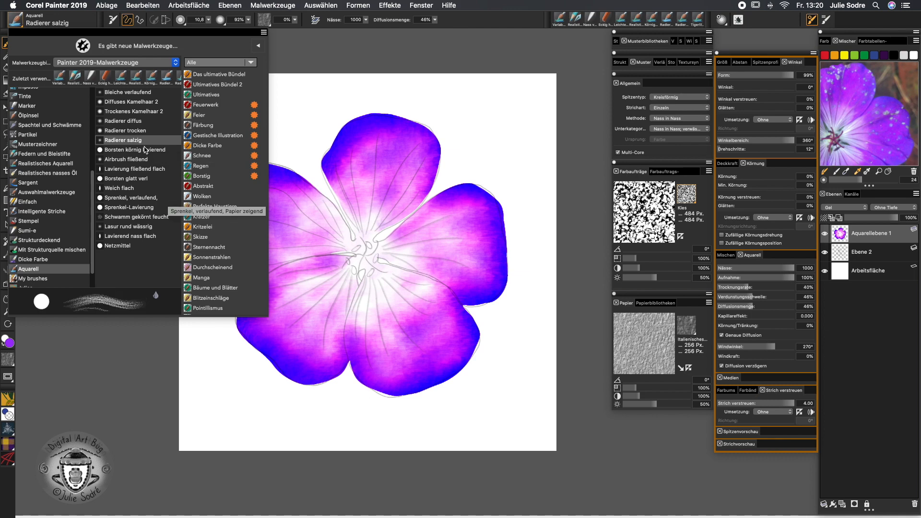
left_click(128, 141)
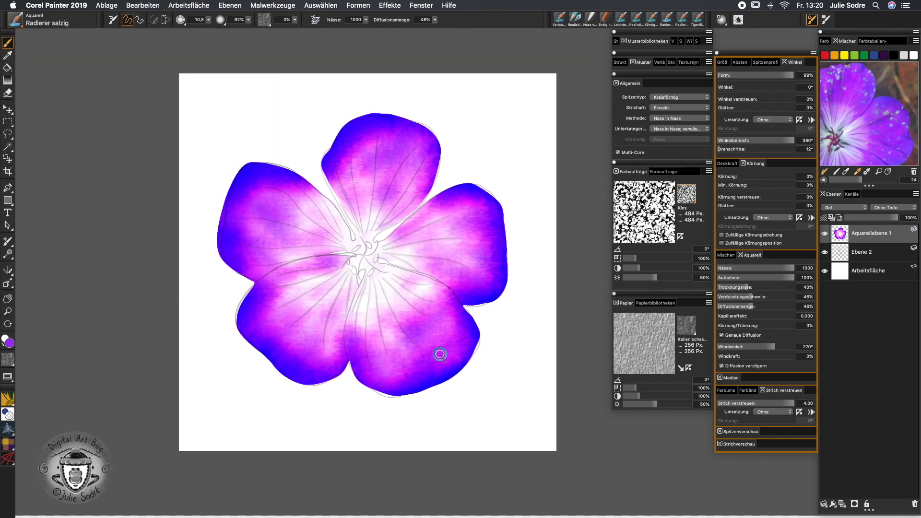
mouse_move(412, 335)
left_mouse_down()
mouse_move(398, 371)
mouse_move(362, 357)
left_mouse_up()
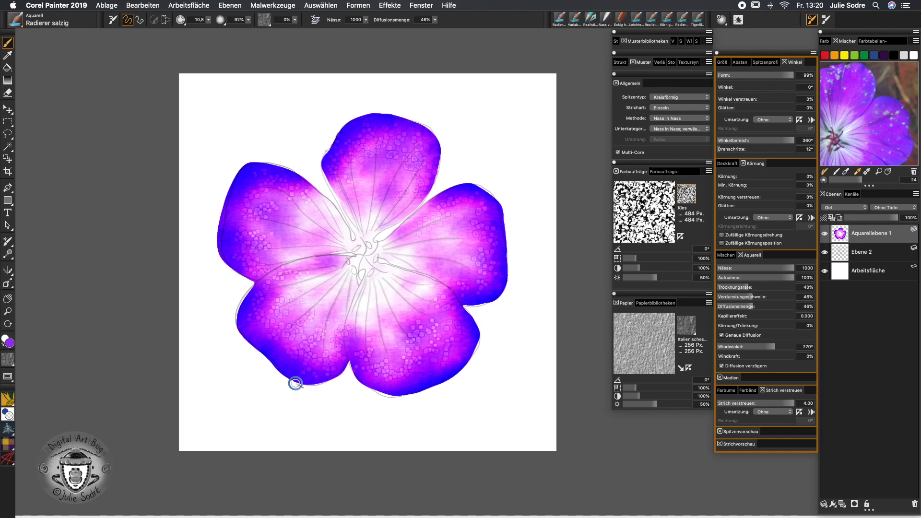
left_click(17, 20)
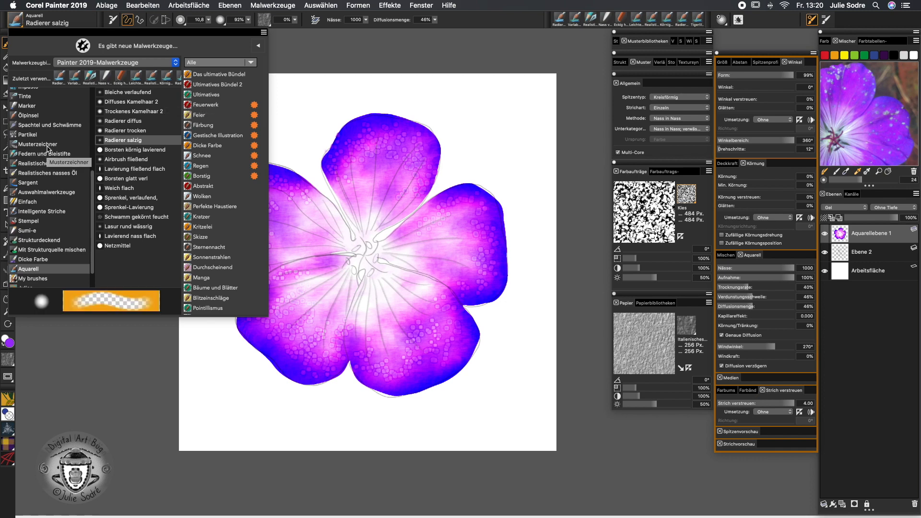
Set up Leichte Borste 2 with size 3, weight 97% and viscosity 37%
left_click(59, 164)
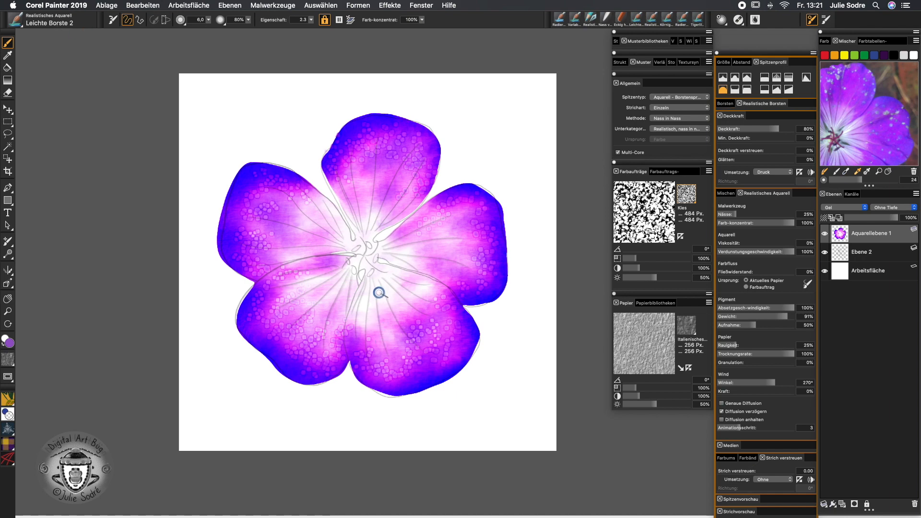
left_click_drag(380, 293, 379, 293)
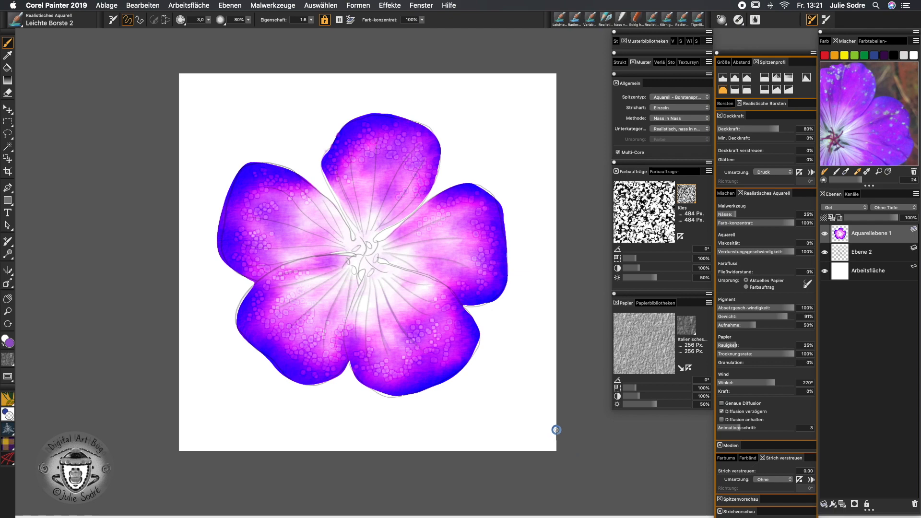
left_click_drag(787, 317, 793, 319)
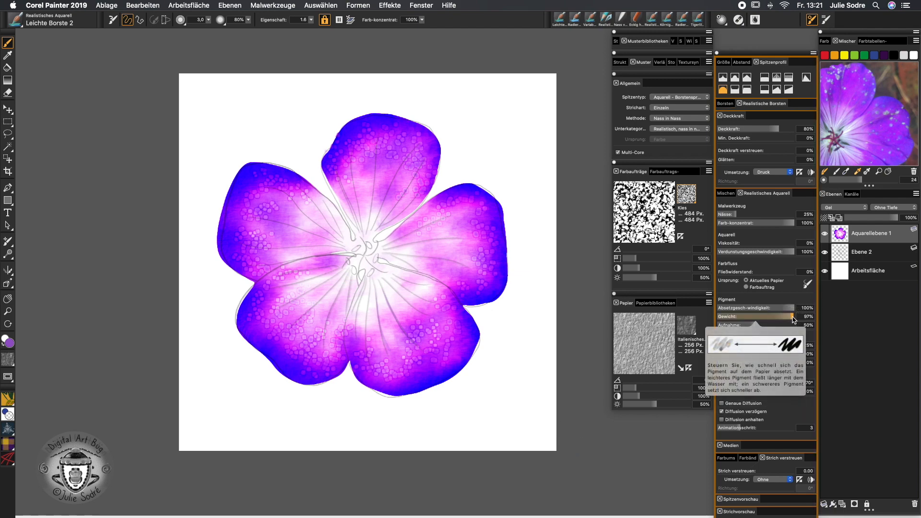
left_click(745, 243)
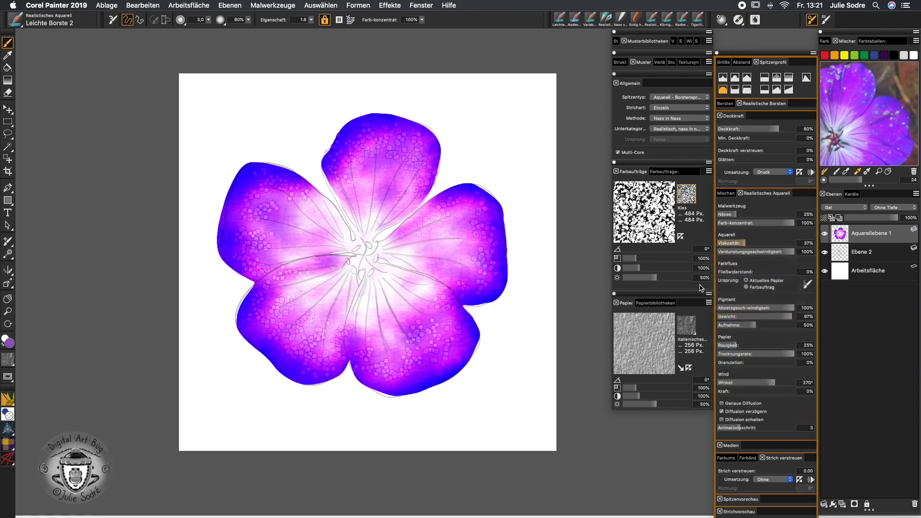
Paint fine dark veins from the centre across the right, top, left and lower petals
left_click_drag(382, 254, 469, 271)
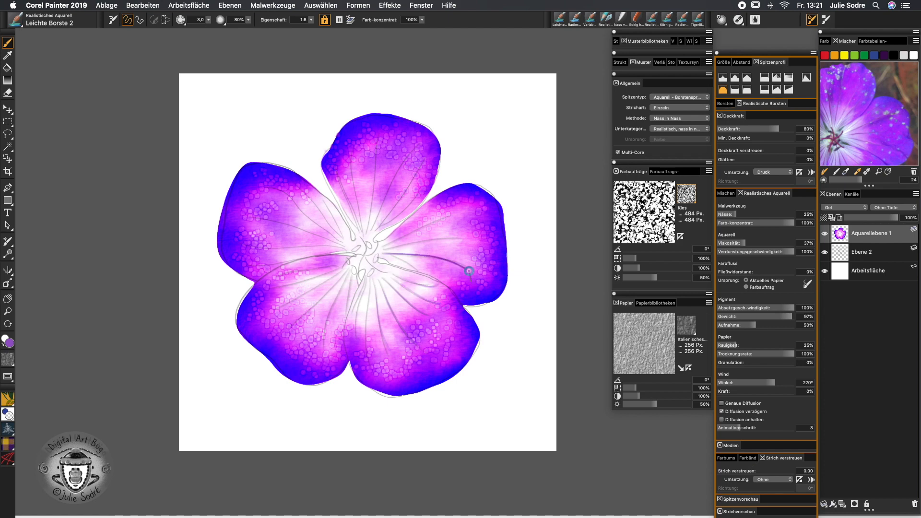
key("super+z")
left_click_drag(386, 253, 461, 241)
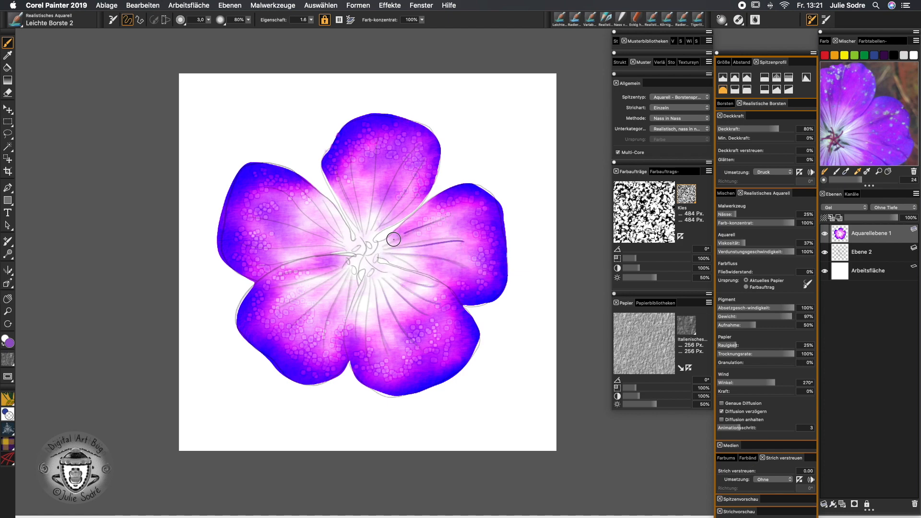
left_click_drag(375, 225, 397, 171)
left_click_drag(369, 226, 372, 160)
mouse_move(364, 229)
left_mouse_down()
mouse_move(352, 169)
mouse_move(344, 186)
left_mouse_up()
mouse_move(339, 239)
left_mouse_down()
mouse_move(265, 196)
mouse_move(286, 187)
left_mouse_up()
mouse_move(334, 242)
left_mouse_down()
mouse_move(247, 218)
mouse_move(242, 246)
left_mouse_up()
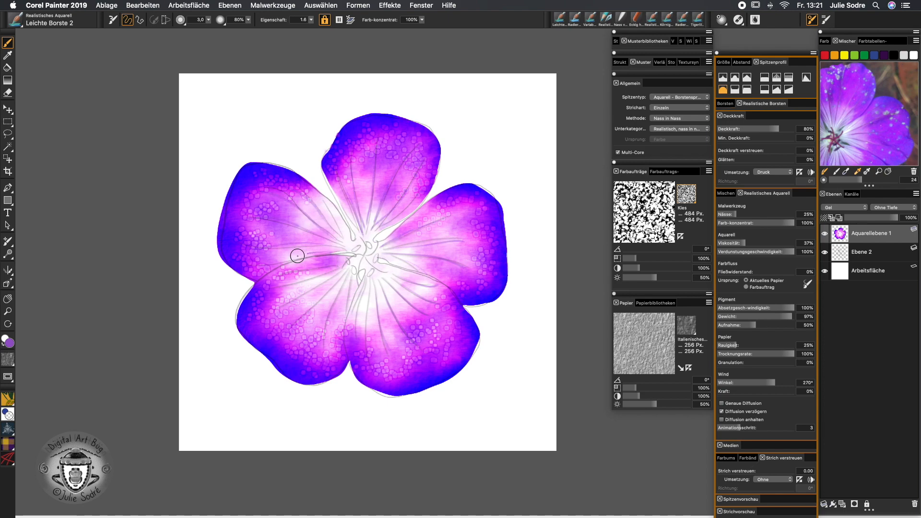
mouse_move(336, 265)
left_mouse_down()
mouse_move(270, 277)
mouse_move(274, 290)
mouse_move(313, 293)
mouse_move(266, 324)
left_mouse_up()
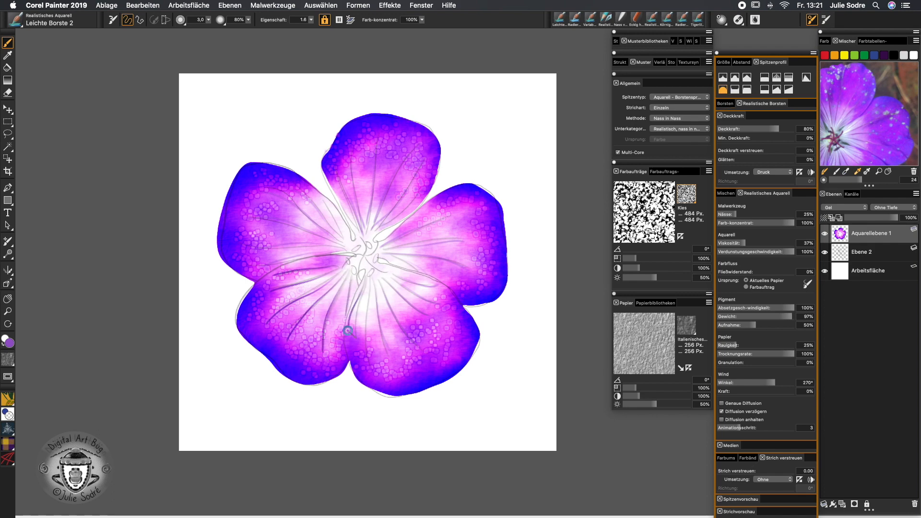
left_click_drag(367, 314, 368, 371)
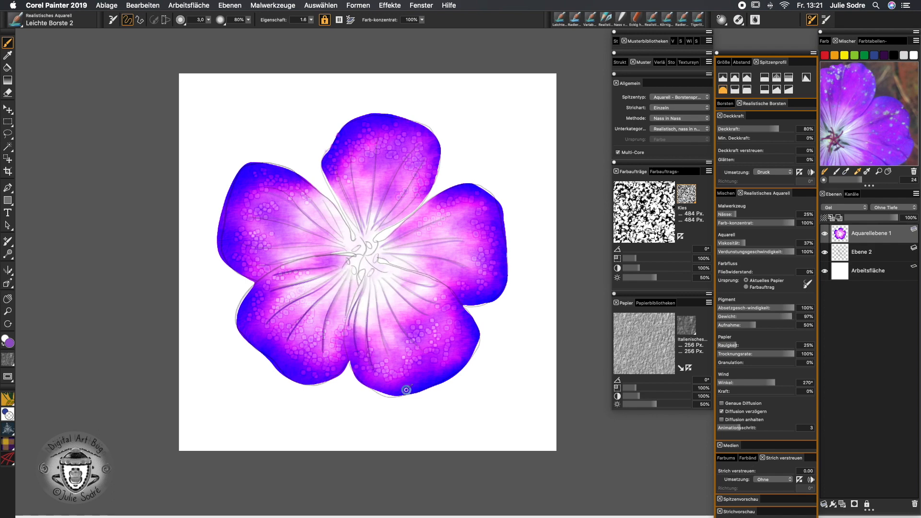
Briefly hide the Ebene 2 pencil sketch to check the painting, then pick a dark bluish purple
left_click(825, 253)
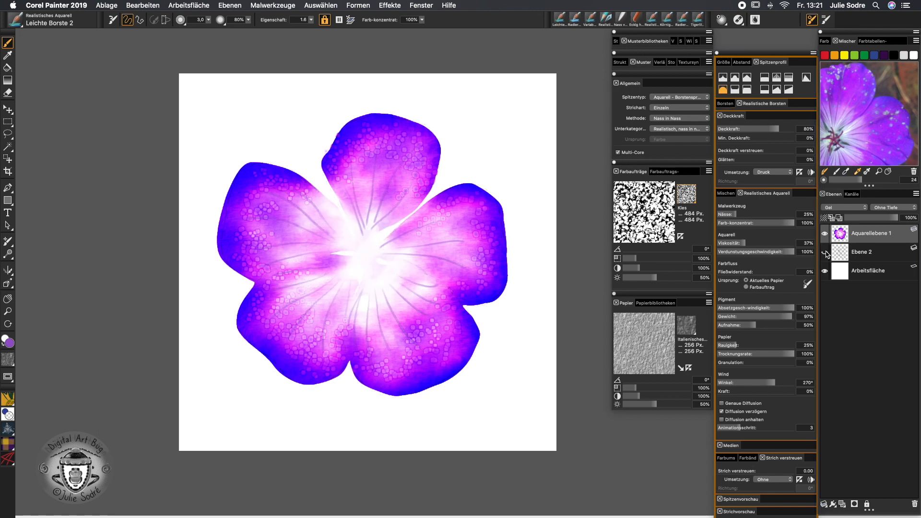
left_click(826, 254)
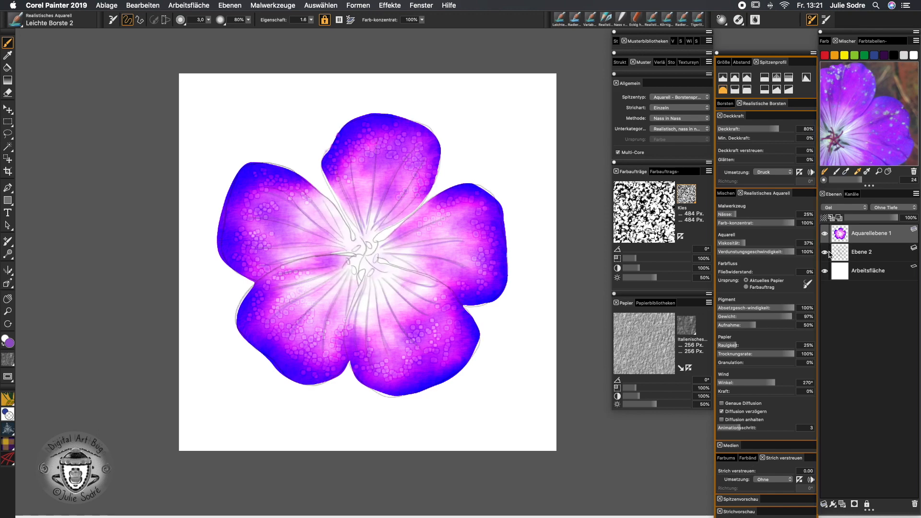
left_click(842, 143)
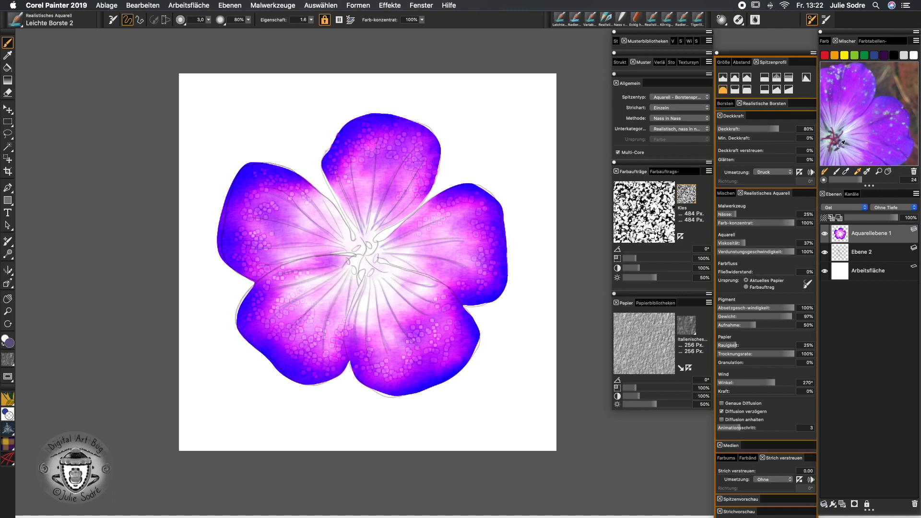
Dab five small dark purple stamens around the flower's white centre
left_click(370, 272)
left_click(375, 258)
left_click(368, 244)
left_click(357, 247)
left_click(351, 267)
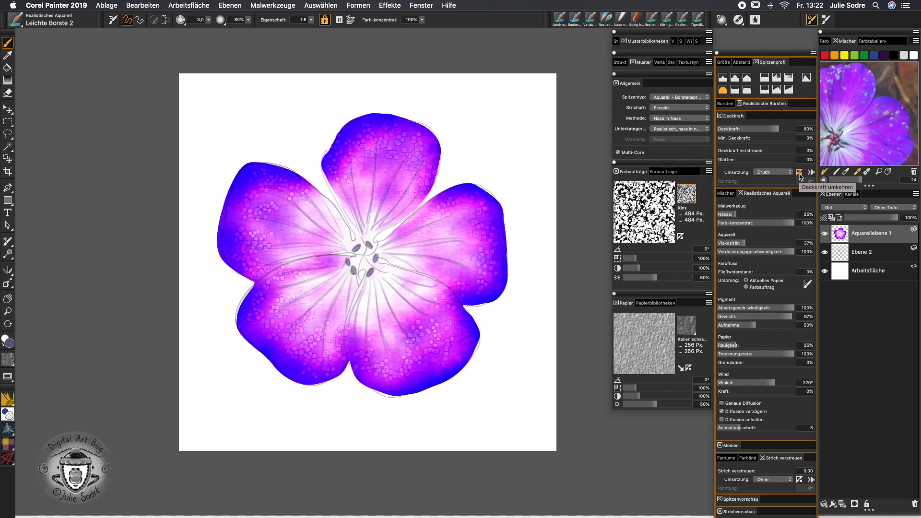
left_click(18, 19)
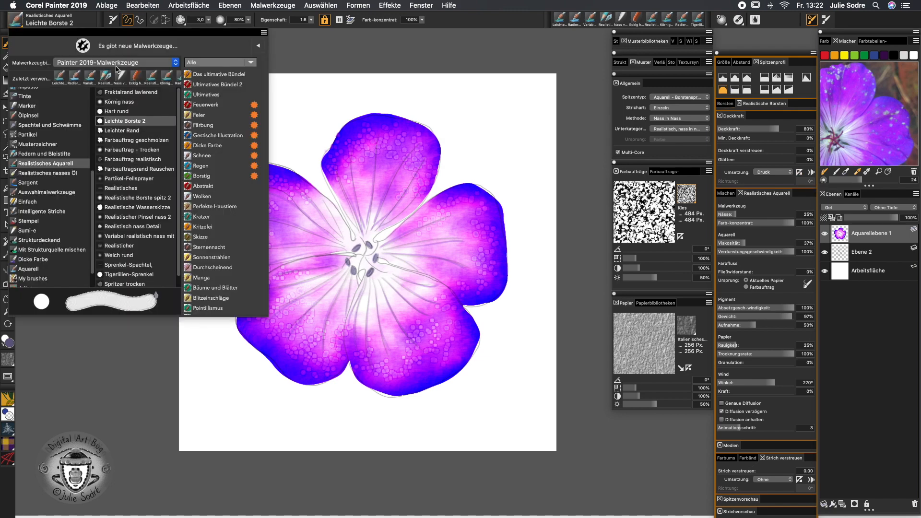
Select the Eckig hart chalk brush, pick a magenta-purple, and add new layer Ebene 3
left_click(138, 78)
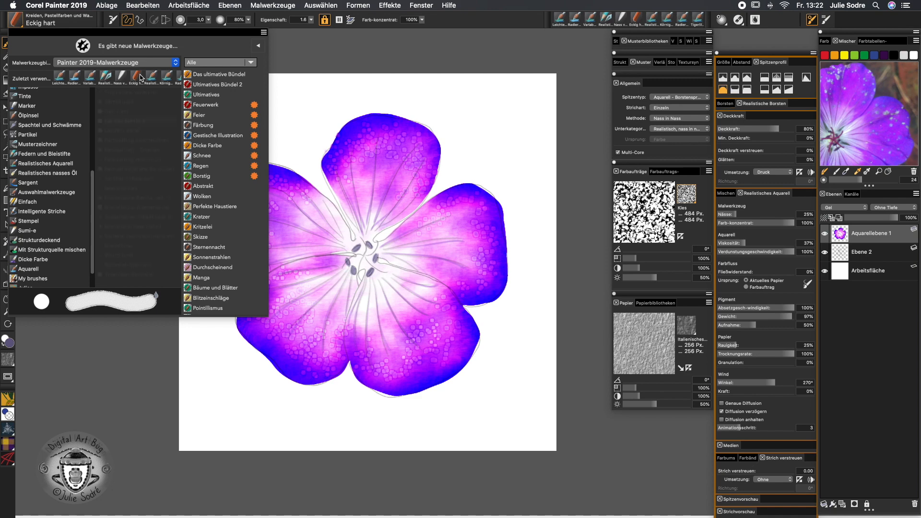
scroll(76, 158, "up", 5)
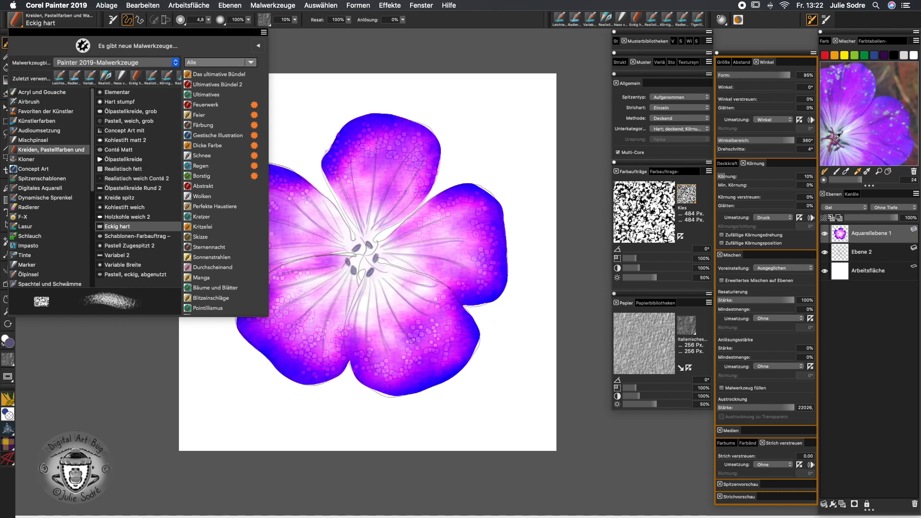
left_click(834, 139)
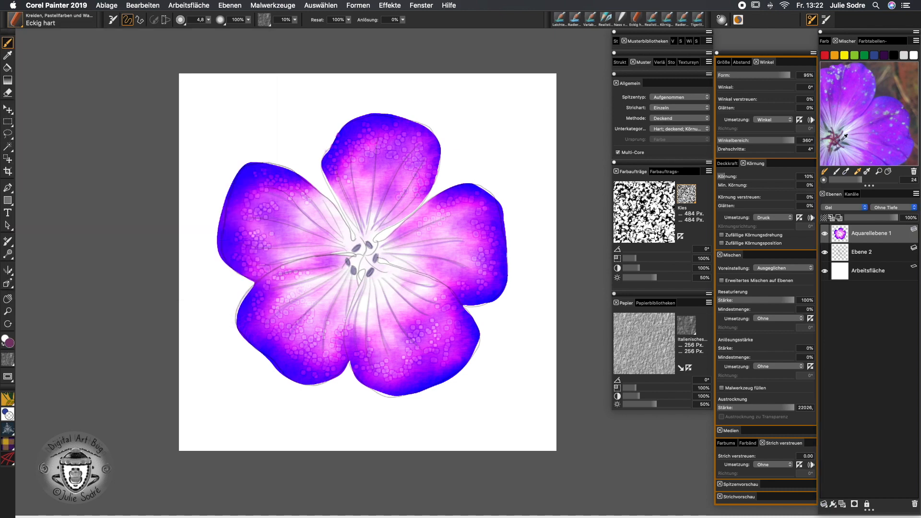
left_click(842, 504)
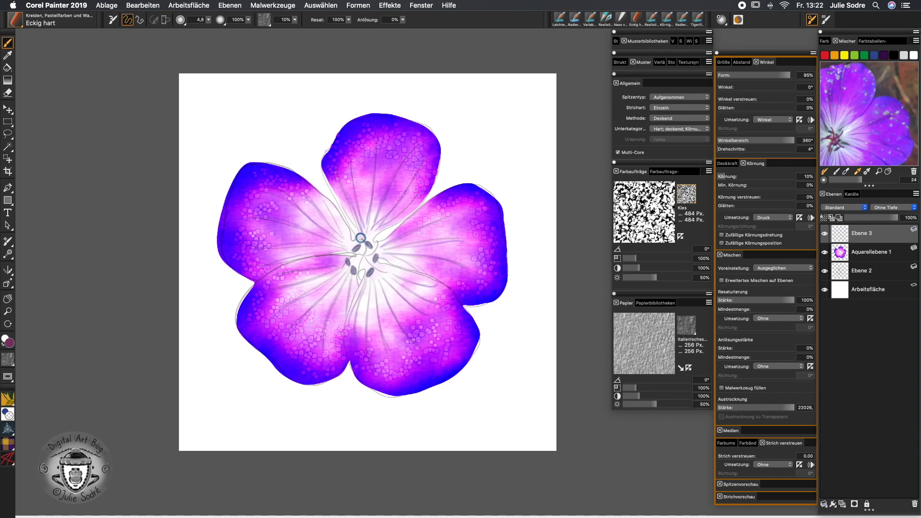
Paint dark chalk stamen strokes at the flower centre, then hide the Ebene 2 sketch
mouse_move(364, 239)
left_mouse_down()
mouse_move(342, 269)
mouse_move(369, 265)
mouse_move(379, 242)
left_mouse_up()
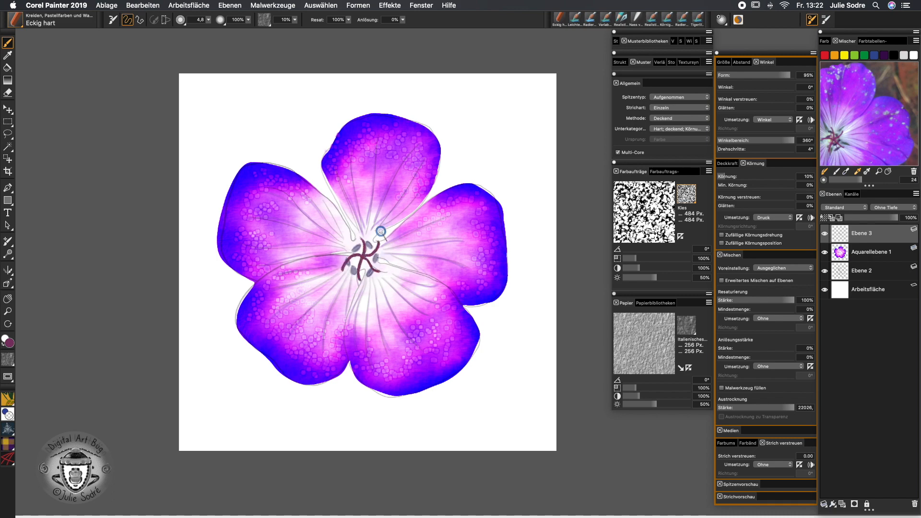
left_click(824, 271)
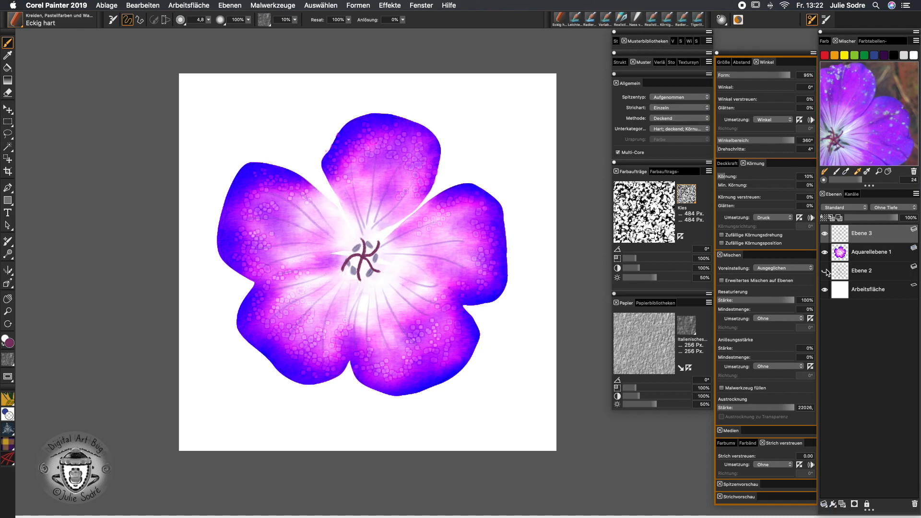
Make Aquarellebene 1 active, show the Ebene 2 sketch again, and sample blue from the petal edge
key("super+minus")
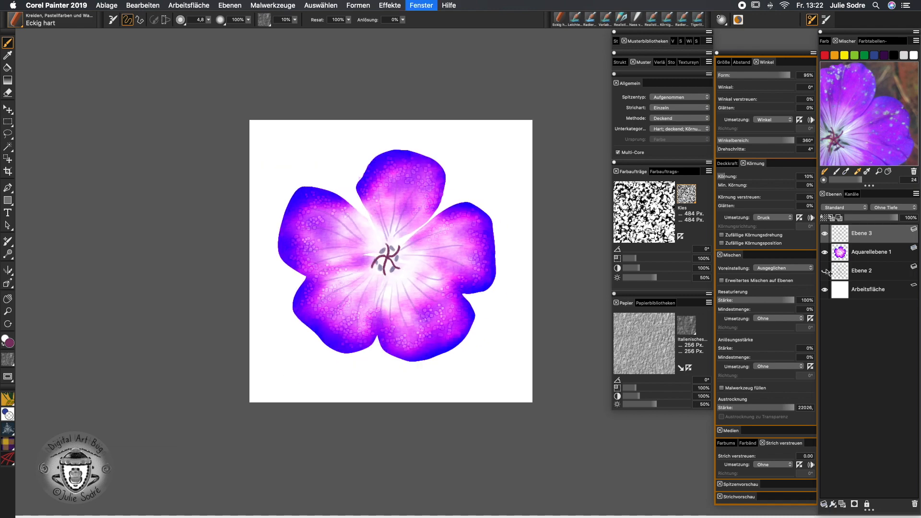
key("super+minus")
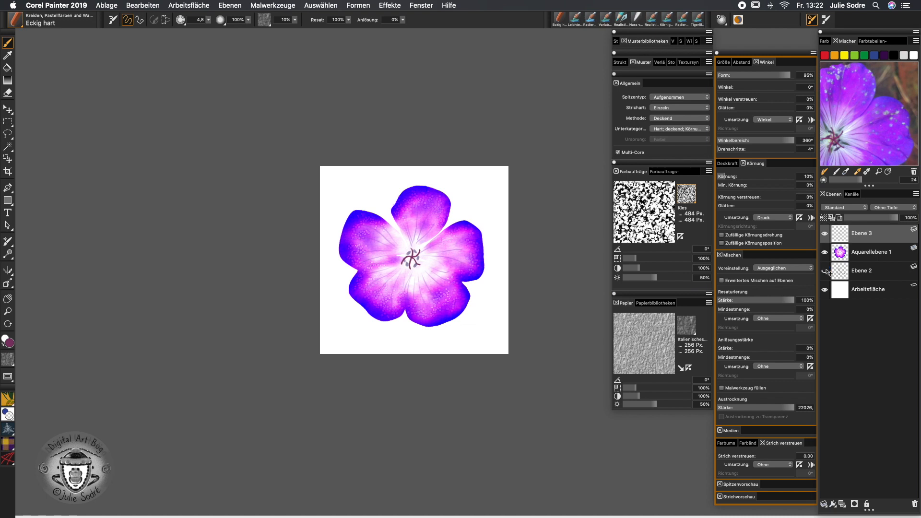
key("super+plus")
key("super+plus")
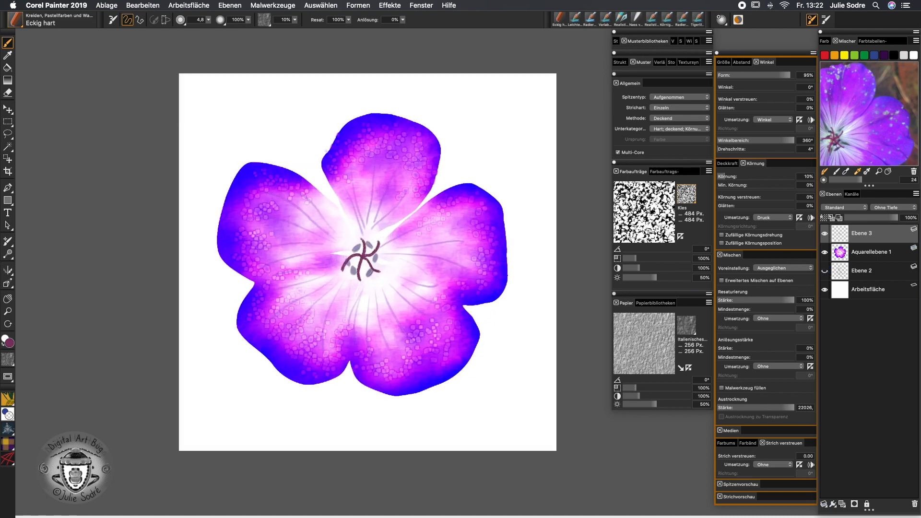
left_click(870, 252)
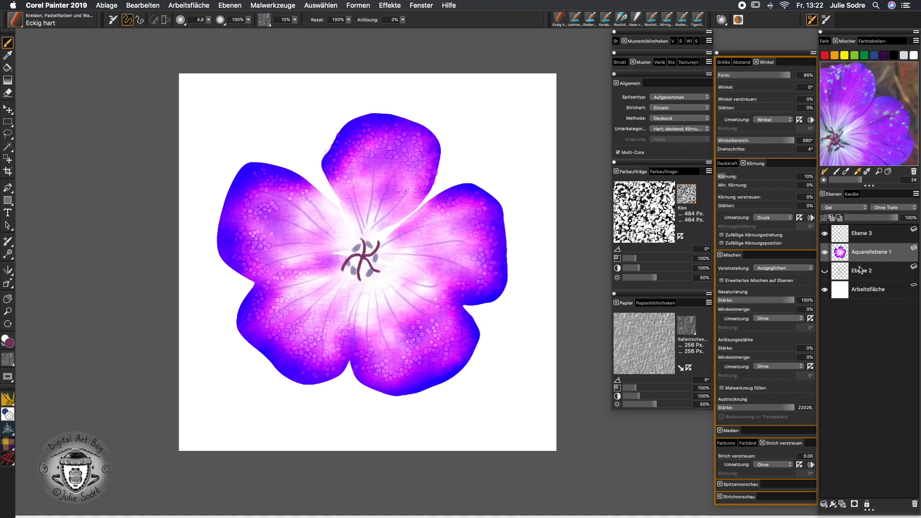
left_click(825, 271)
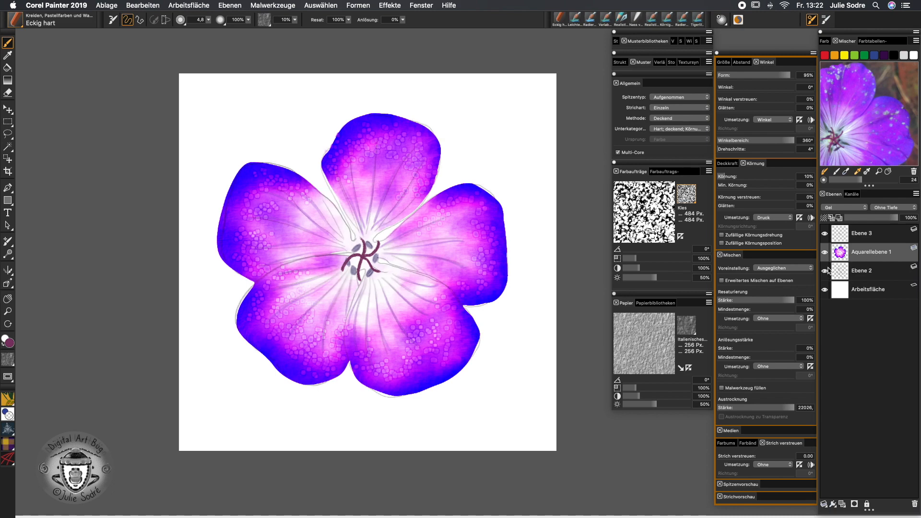
left_click(246, 300, "alt")
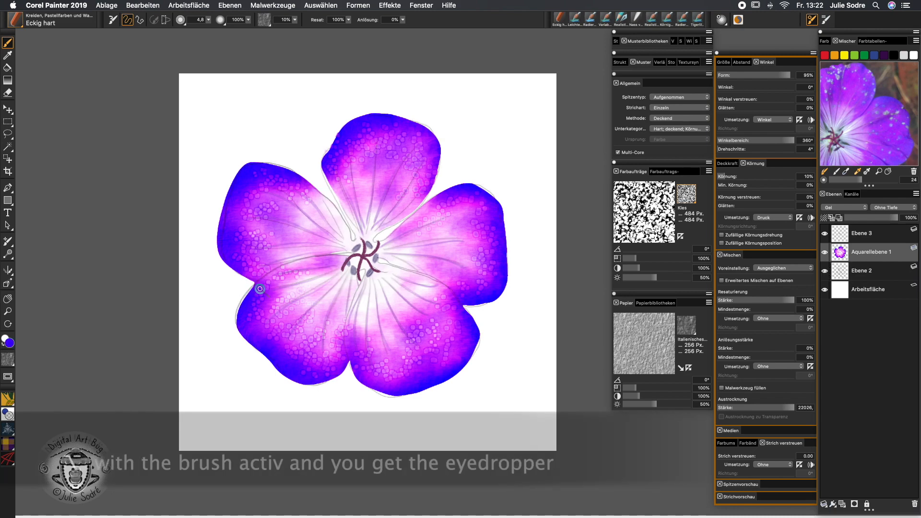
Add new layer Ebene 4 and paint thin blue lines along a petal vein and the upper-left edge
key("super+shift+n")
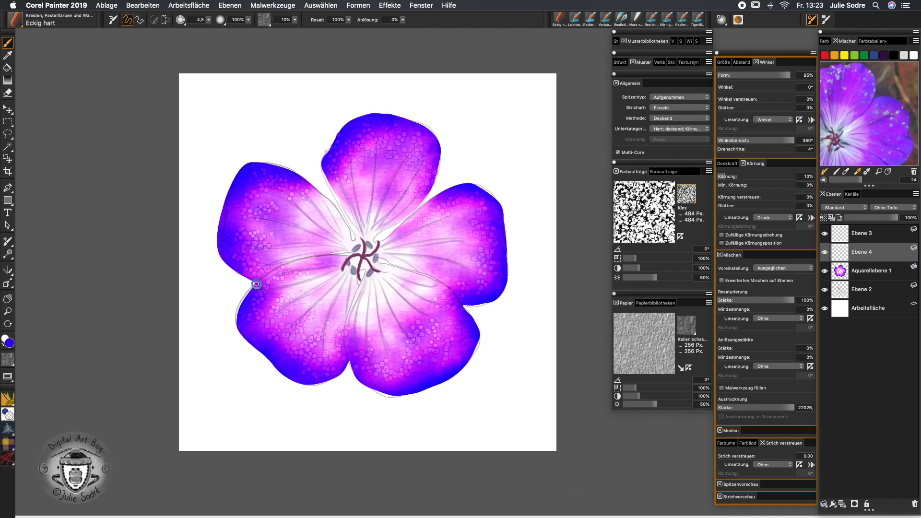
left_click_drag(259, 281, 321, 260)
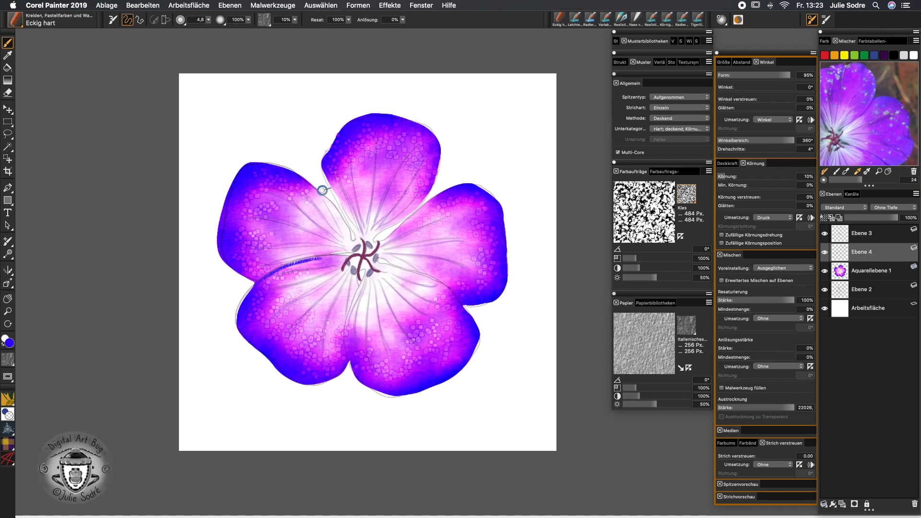
mouse_move(310, 184)
left_mouse_down()
mouse_move(331, 207)
mouse_move(327, 164)
mouse_move(343, 205)
left_mouse_up()
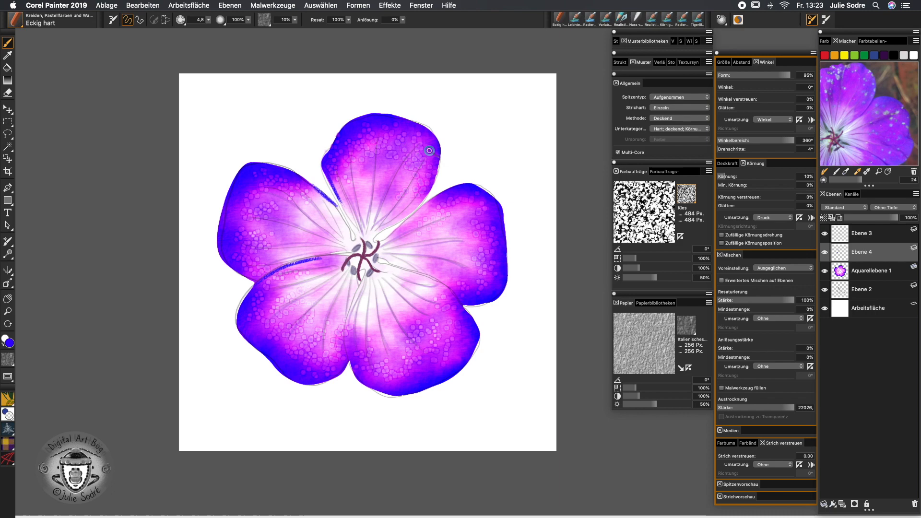
Paint a magenta stroke on the right petal's vein and blue-violet along the lower seam
left_click(430, 201, "alt")
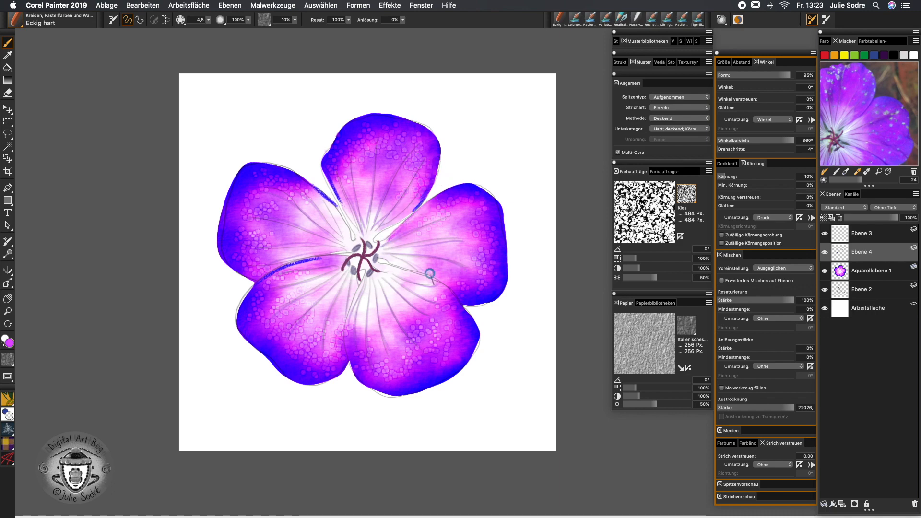
mouse_move(426, 277)
left_mouse_down()
mouse_move(381, 265)
mouse_move(455, 298)
left_mouse_up()
left_click(471, 319, "alt")
mouse_move(354, 306)
left_mouse_down()
mouse_move(344, 322)
mouse_move(353, 304)
mouse_move(345, 342)
mouse_move(356, 379)
mouse_move(344, 318)
mouse_move(365, 284)
left_mouse_up()
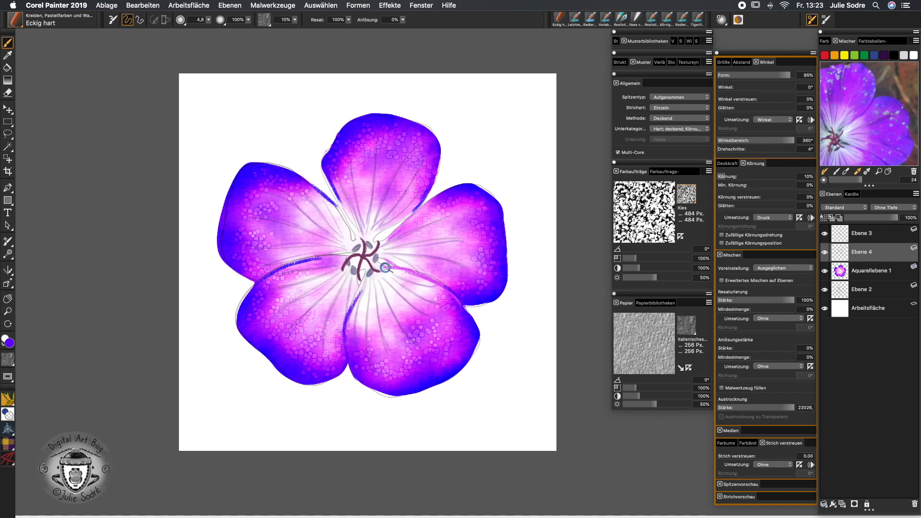
left_click(19, 19)
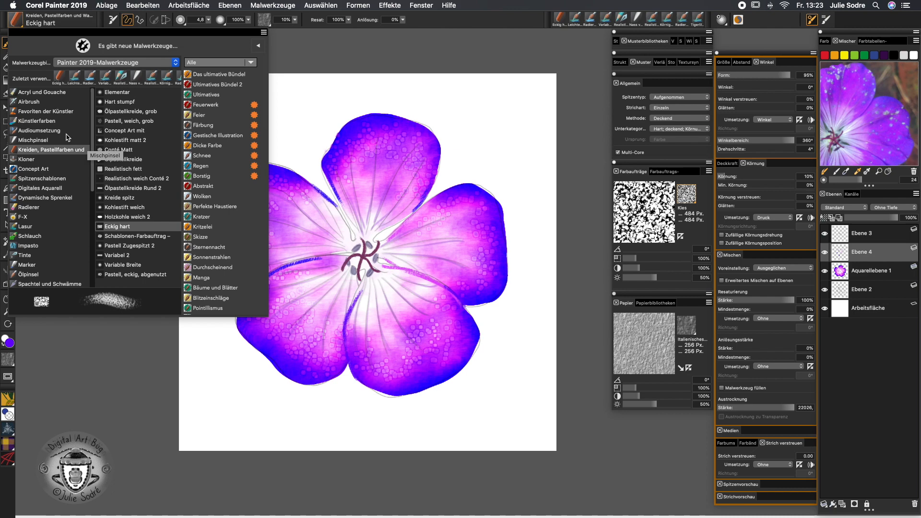
Switch to the Nass verwischen 2 blender and soften the blue vein lines on the left petals
left_click(41, 141)
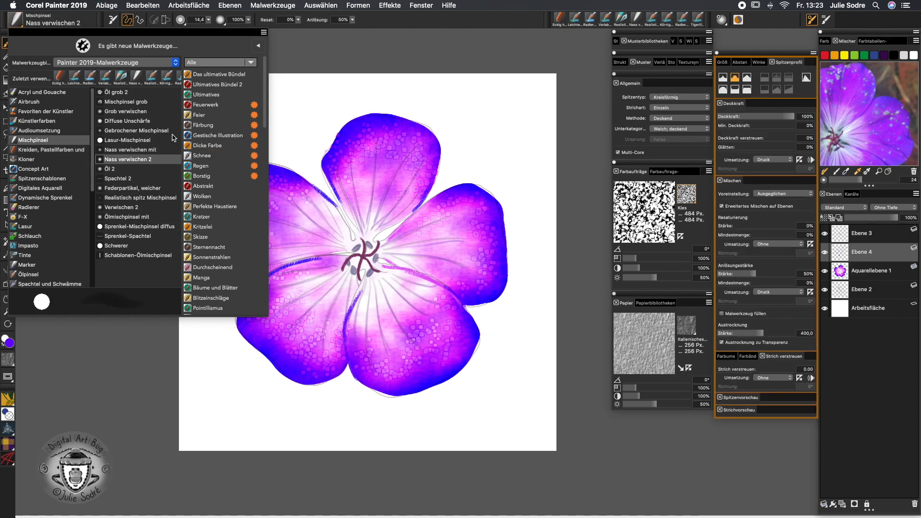
left_click(146, 159)
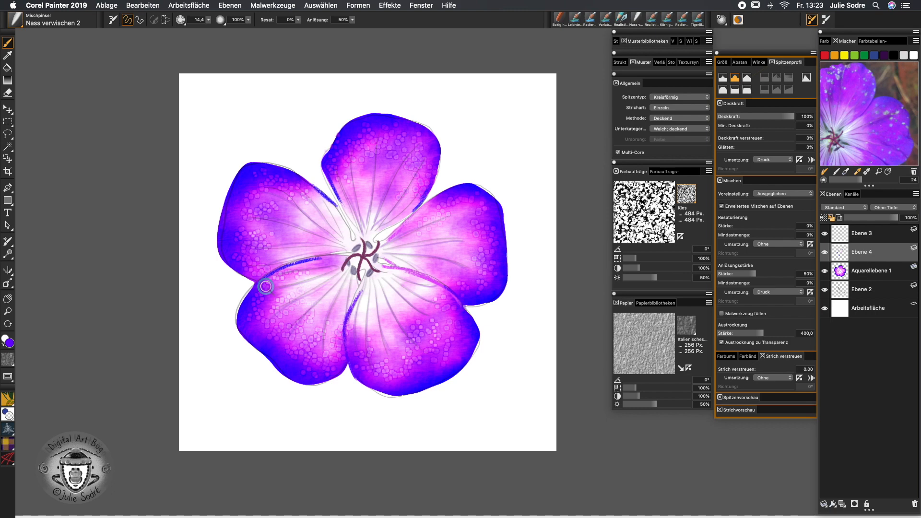
mouse_move(253, 291)
left_mouse_down()
mouse_move(315, 260)
mouse_move(286, 267)
mouse_move(323, 260)
mouse_move(269, 276)
left_mouse_up()
mouse_move(339, 210)
left_mouse_down()
mouse_move(308, 189)
mouse_move(346, 206)
mouse_move(307, 183)
mouse_move(343, 217)
mouse_move(330, 175)
mouse_move(352, 216)
left_mouse_up()
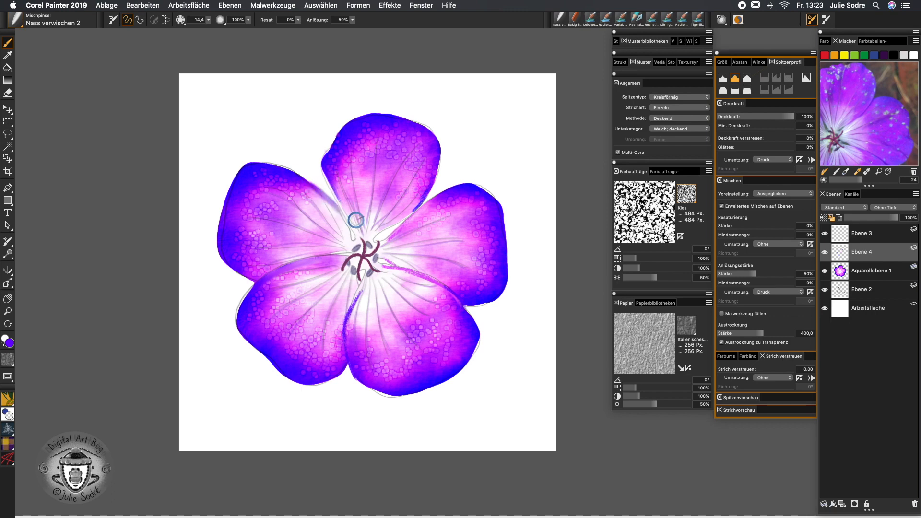
Blend the pink and blue-violet streaks on the top, right, lower and lower-left petals
mouse_move(410, 212)
left_mouse_down()
mouse_move(425, 191)
mouse_move(440, 203)
mouse_move(451, 194)
mouse_move(395, 233)
left_mouse_up()
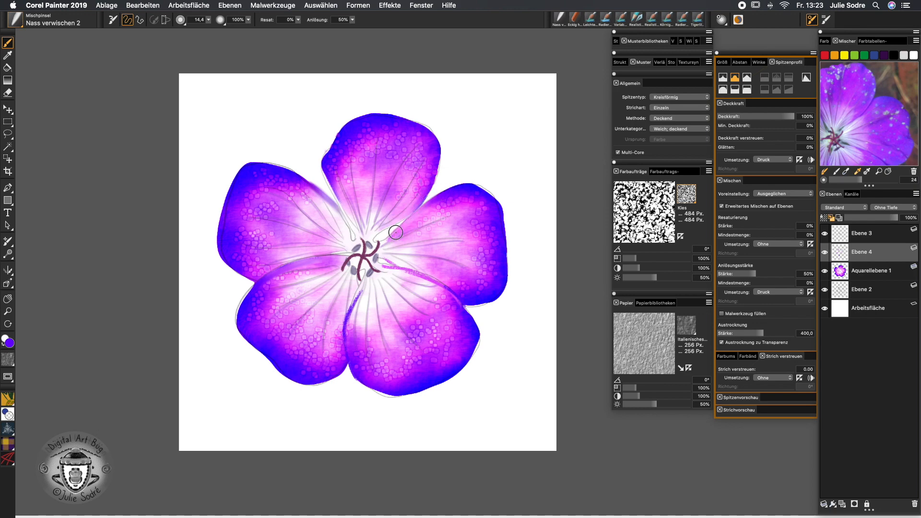
mouse_move(440, 286)
left_mouse_down()
mouse_move(384, 257)
mouse_move(442, 289)
mouse_move(471, 286)
mouse_move(437, 287)
mouse_move(474, 322)
mouse_move(451, 293)
mouse_move(445, 287)
mouse_move(473, 327)
mouse_move(446, 287)
left_mouse_up()
mouse_move(355, 371)
left_mouse_down()
mouse_move(346, 320)
mouse_move(352, 366)
mouse_move(353, 305)
mouse_move(346, 344)
mouse_move(363, 290)
mouse_move(345, 328)
mouse_move(378, 258)
mouse_move(363, 273)
mouse_move(350, 311)
left_mouse_up()
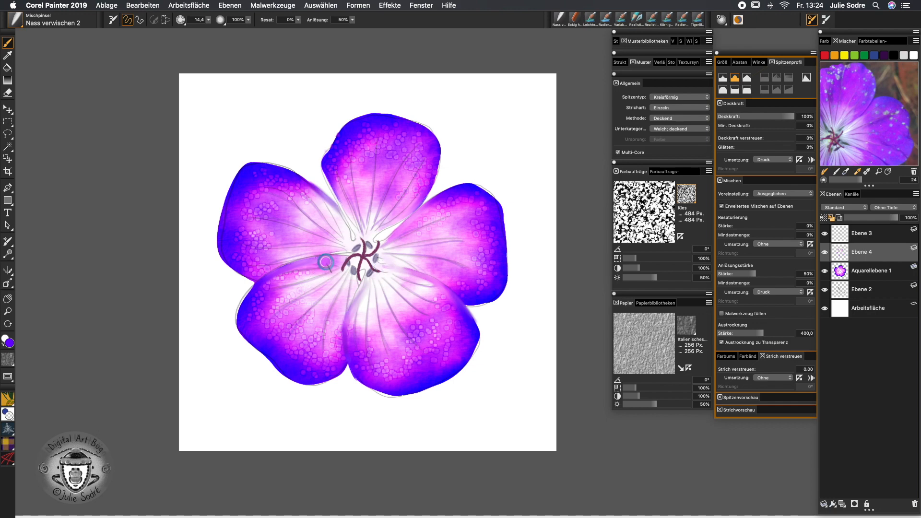
mouse_move(331, 258)
left_mouse_down()
mouse_move(279, 271)
mouse_move(310, 265)
mouse_move(272, 279)
mouse_move(240, 310)
mouse_move(246, 298)
mouse_move(269, 278)
mouse_move(239, 319)
mouse_move(240, 341)
left_mouse_up()
Hide the Ebene 2 sketch and smooth the upper petal's left edge with Nass verwischen 2
left_click(825, 291)
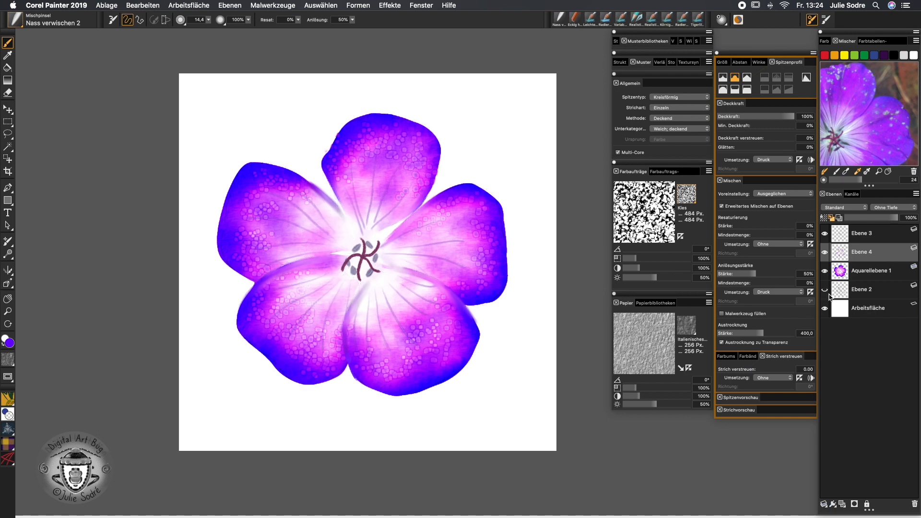
mouse_move(335, 211)
left_mouse_down()
mouse_move(325, 161)
mouse_move(331, 180)
left_mouse_up()
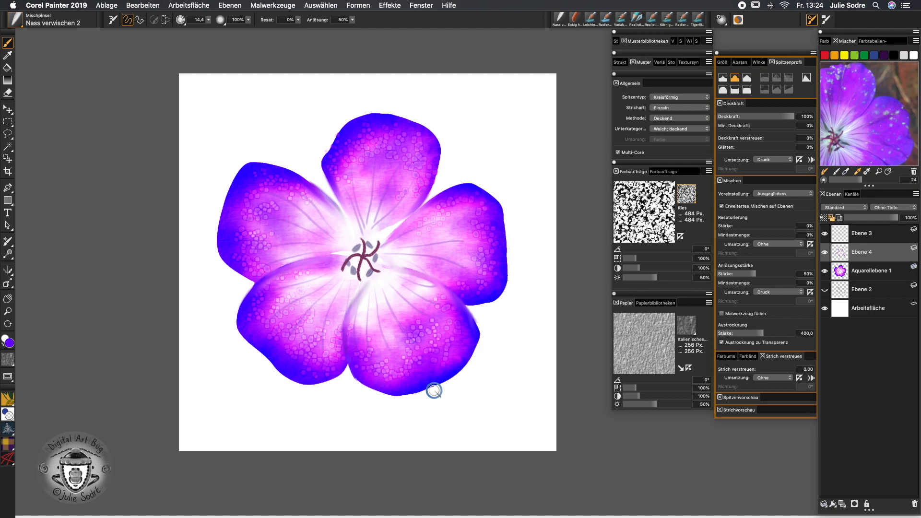
left_click(338, 6)
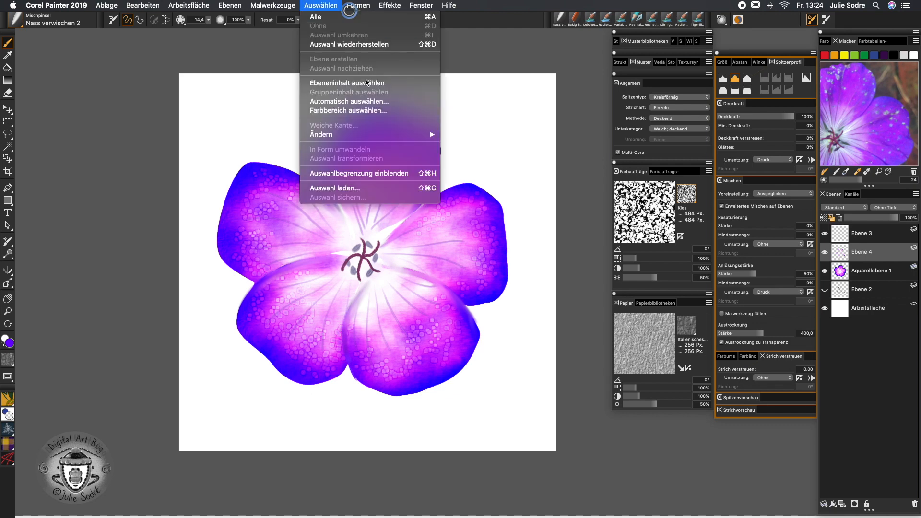
Load the layer-transparency selection with Auswahl laden, then invert it with Auswahl umkehren
left_click(353, 188)
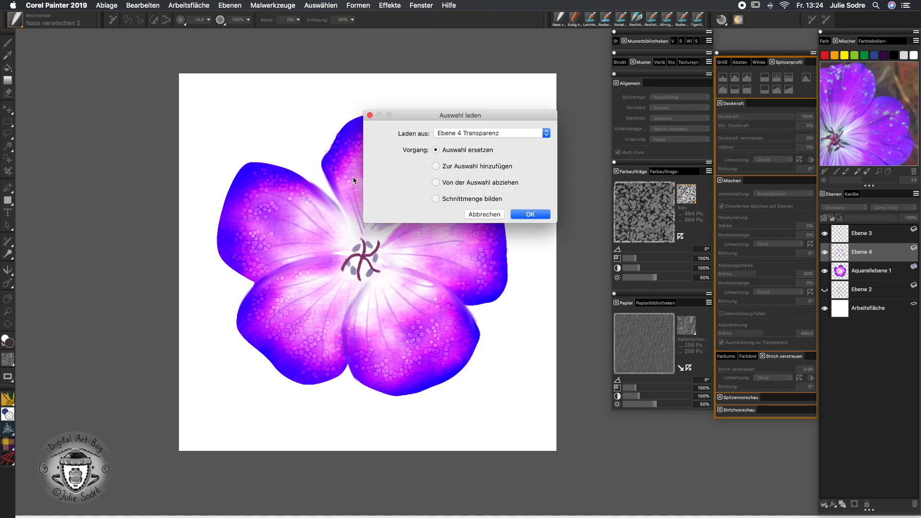
left_click(481, 132)
left_click(481, 140)
left_click(541, 216)
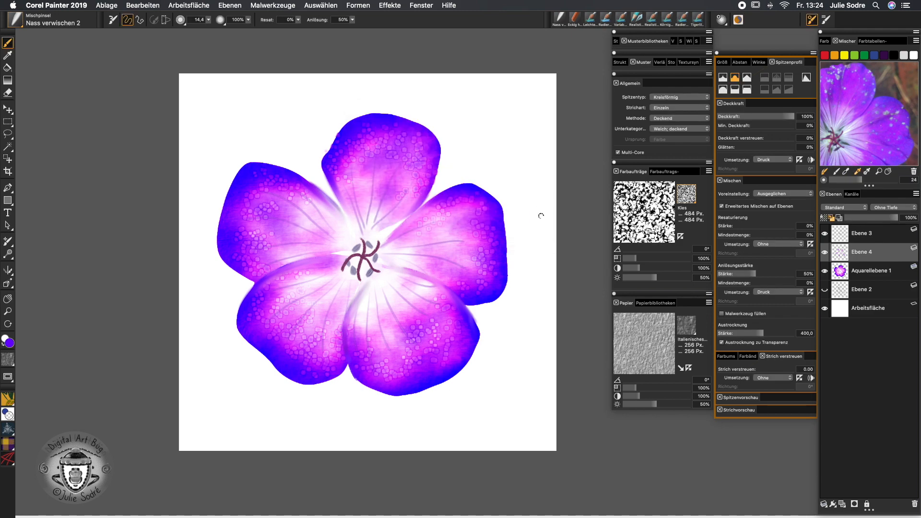
left_click(321, 5)
left_click(382, 35)
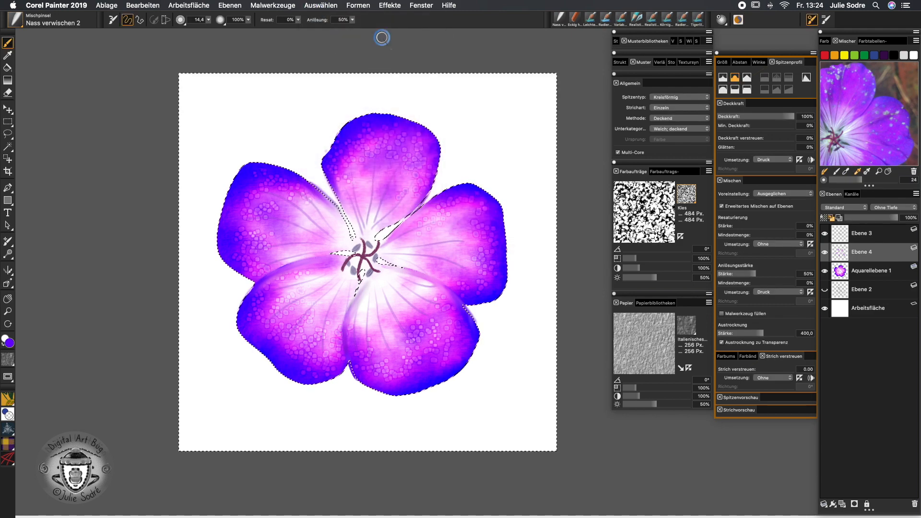